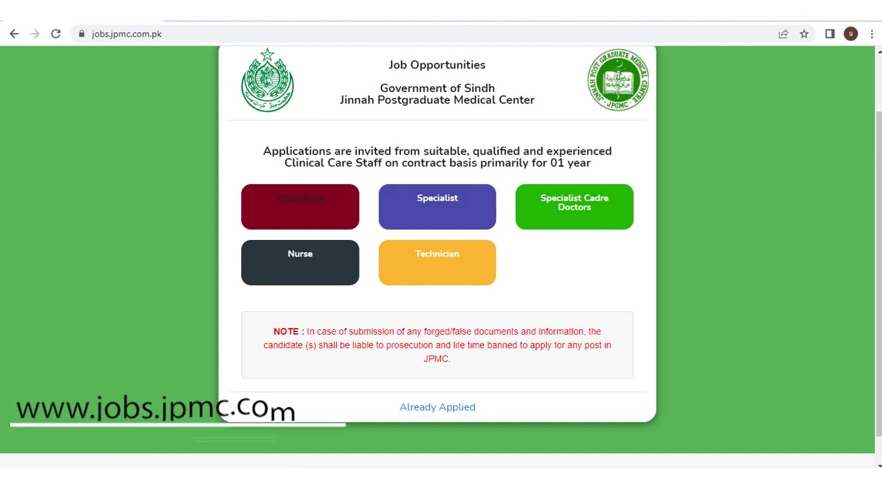
Open the Consultants (Medicine & Allied) application form from the Consultant category.
click(300, 206)
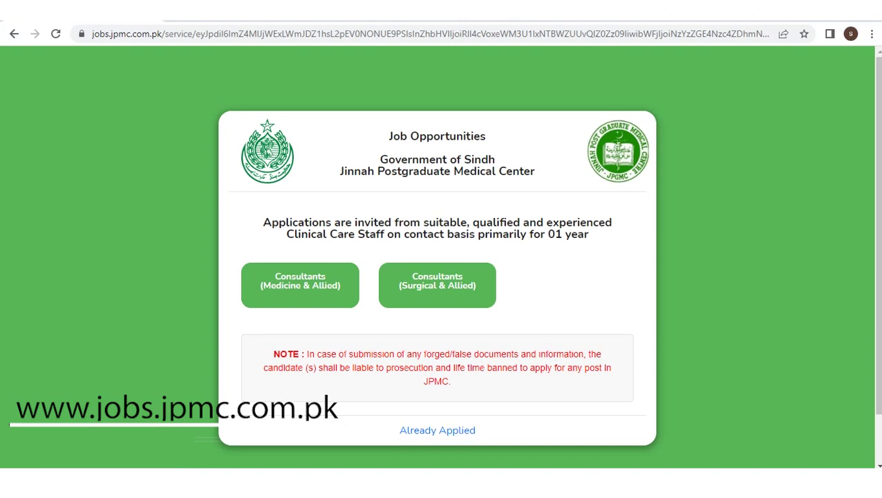
click(300, 285)
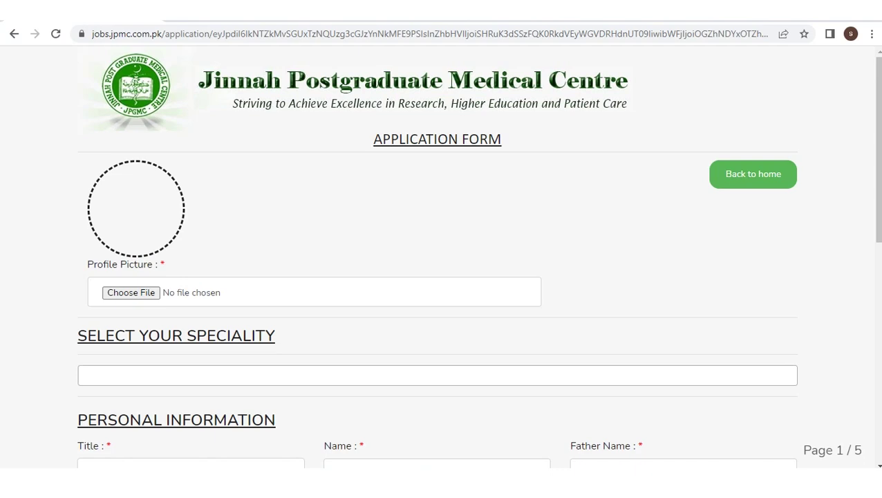
Upload pic.jpg from Downloads as the profile picture.
scroll(437, 257, down, 1)
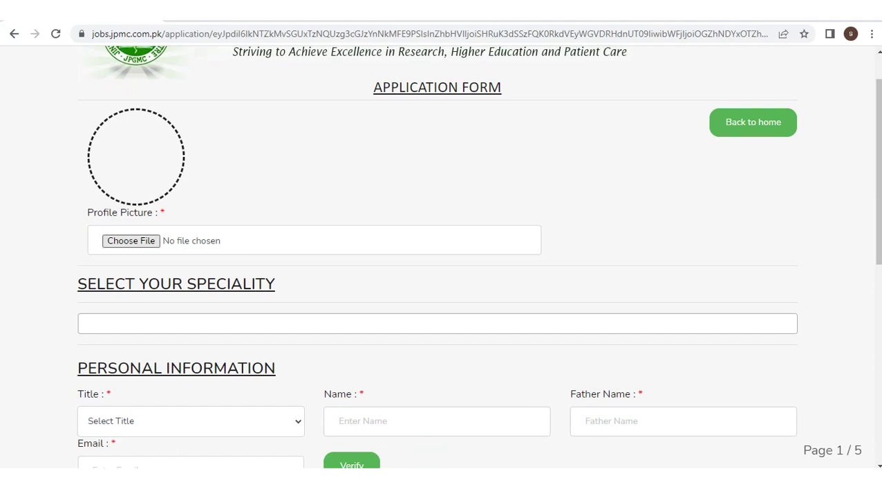
click(131, 241)
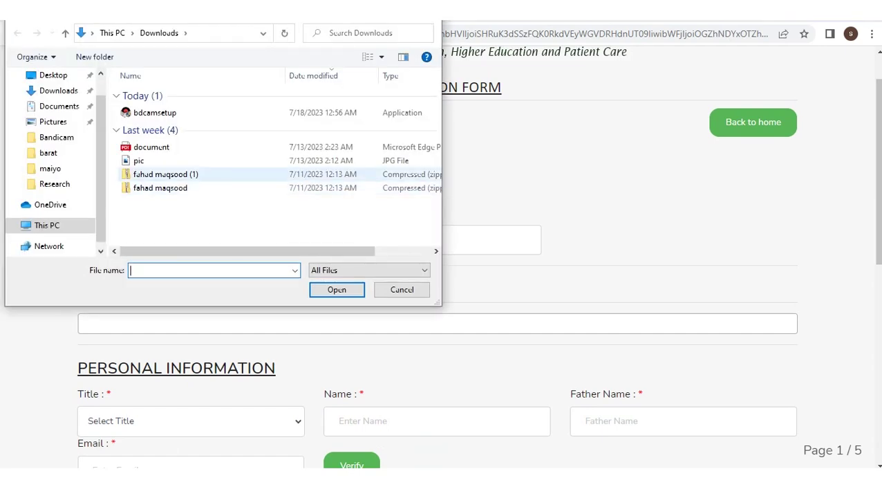
click(139, 161)
click(337, 289)
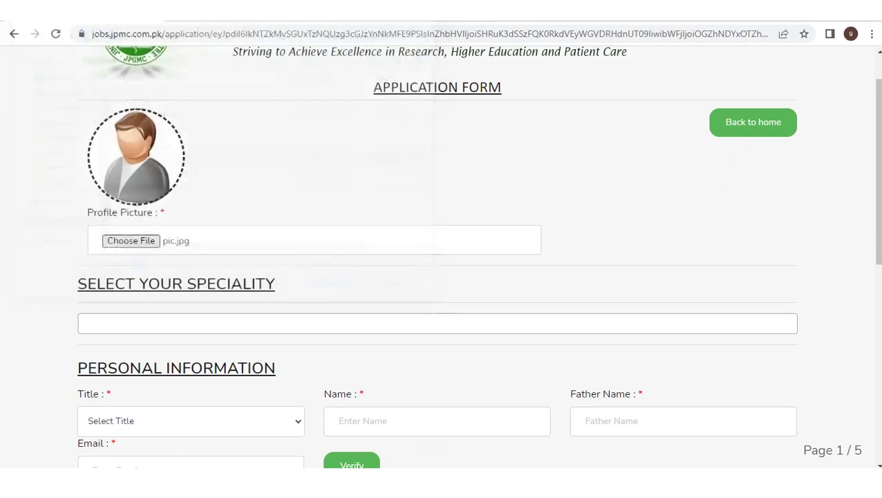
scroll(441, 256, down, 2)
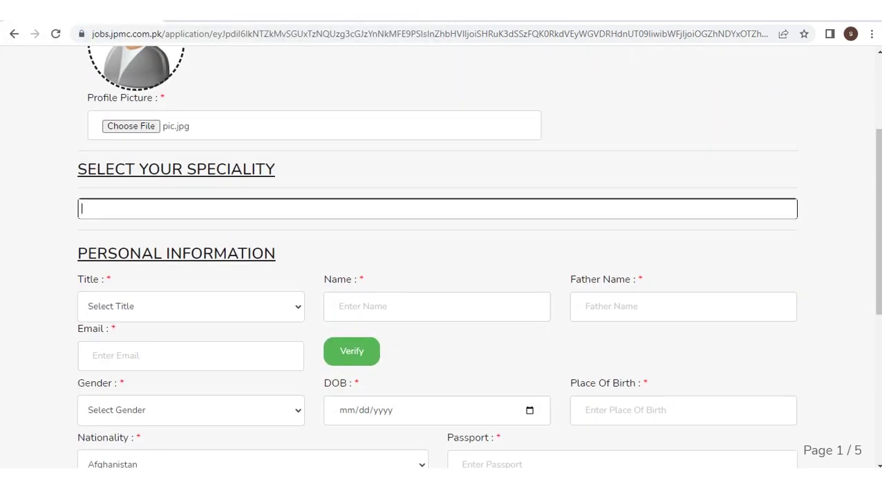
Choose Internal Medicine as the speciality and Ms as the title.
click(437, 208)
key(Down)
key(Down)
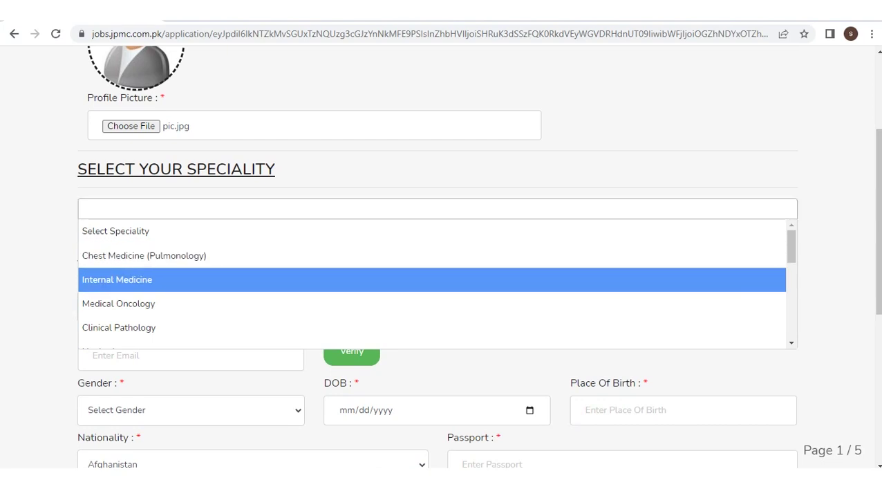
key(Return)
scroll(478, 256, down, 1)
scroll(437, 256, down, 3)
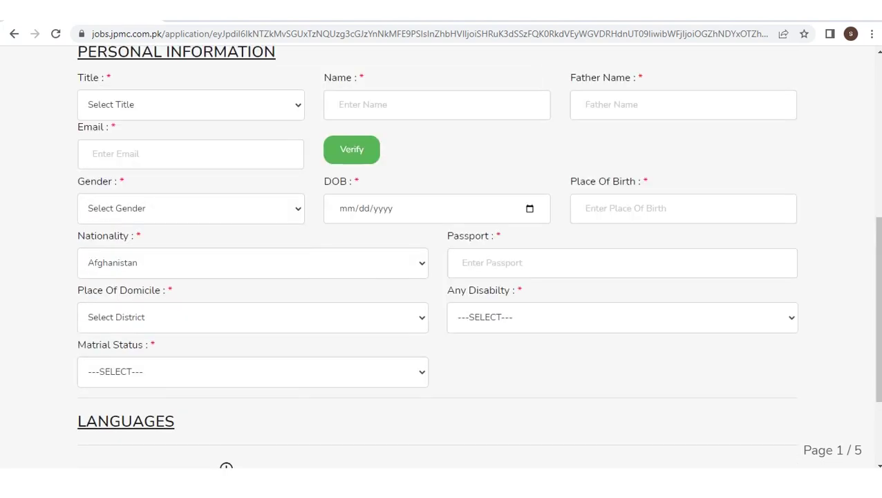
click(191, 106)
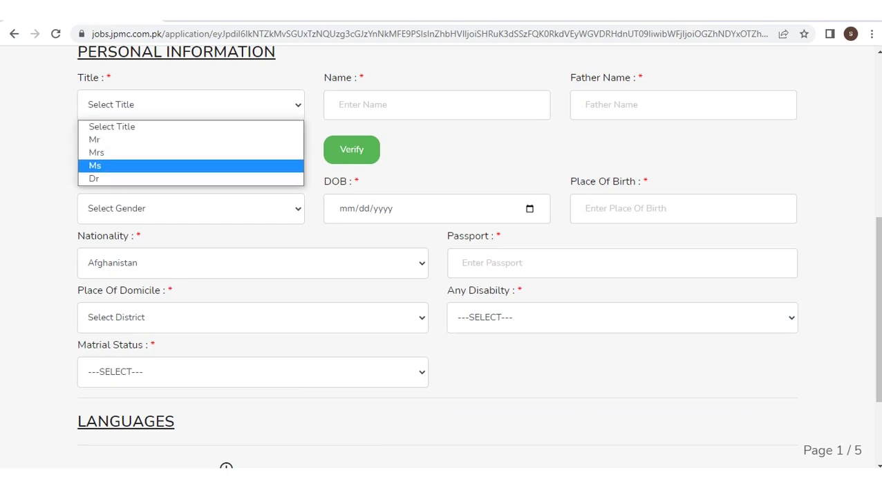
click(191, 166)
Enter the applicant's name, father's name and e-mail address, then request verification.
click(388, 104)
text(Sana)
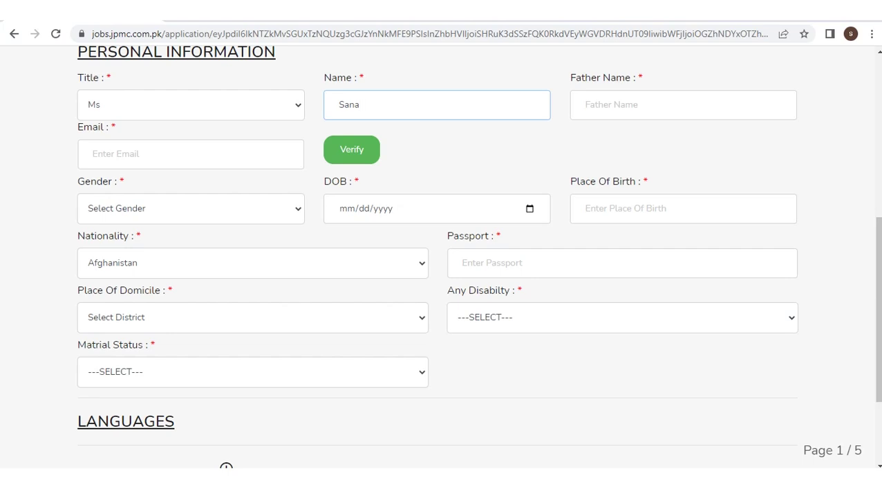
key(Tab)
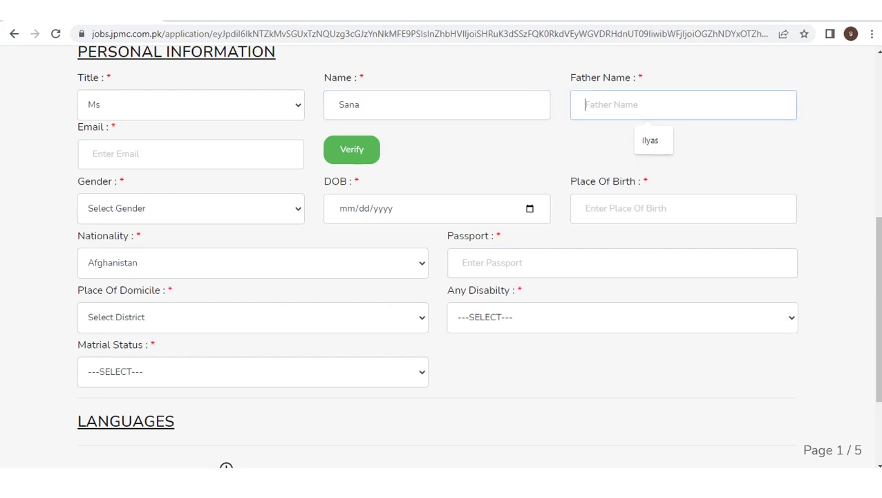
key(Down)
key(Return)
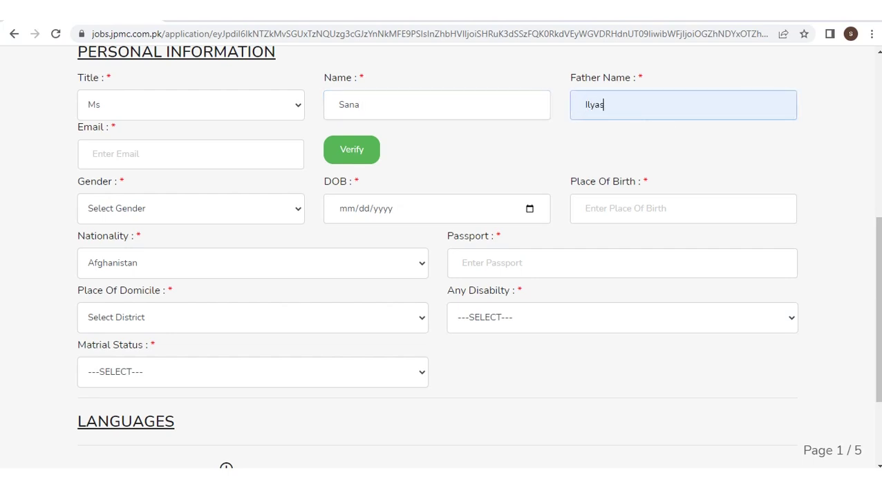
key(Tab)
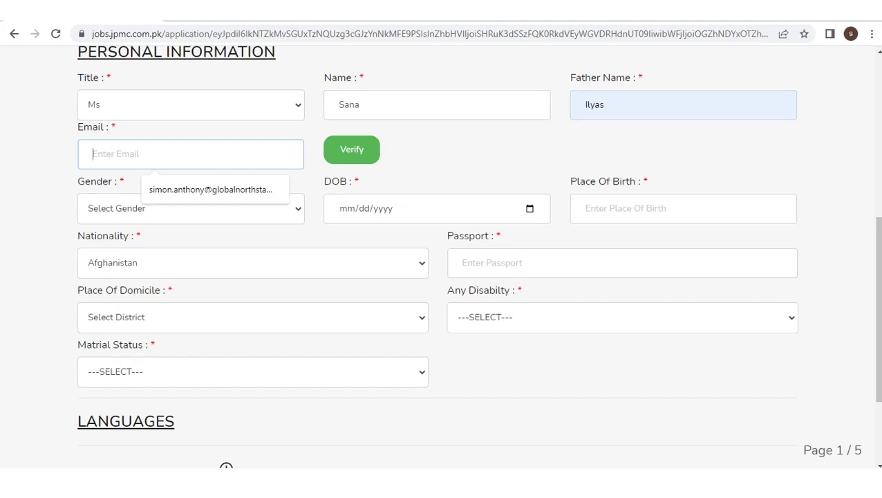
text(sania,)
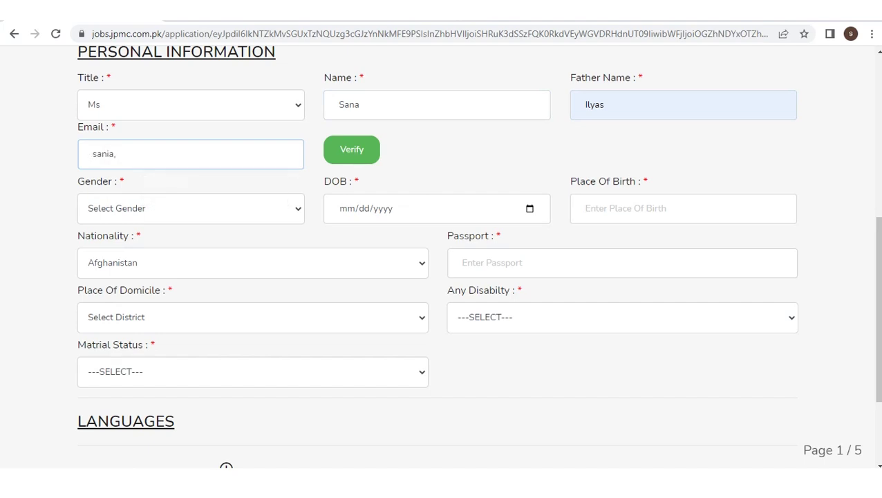
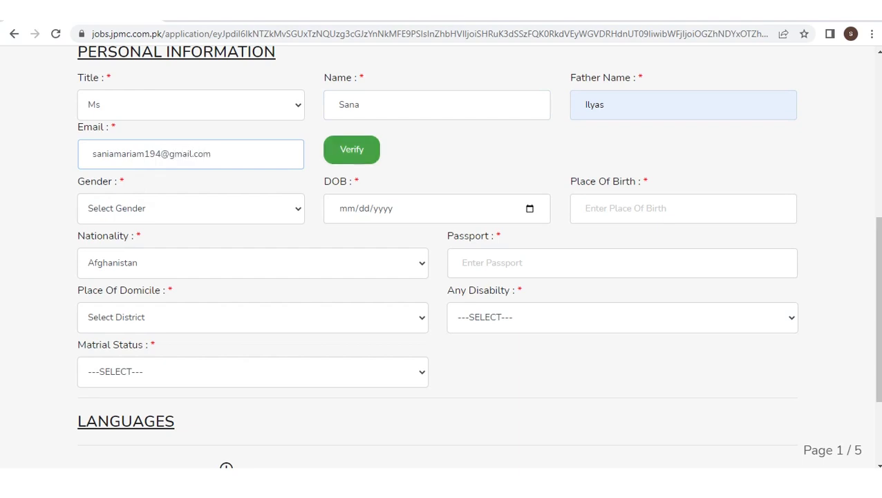
click(351, 150)
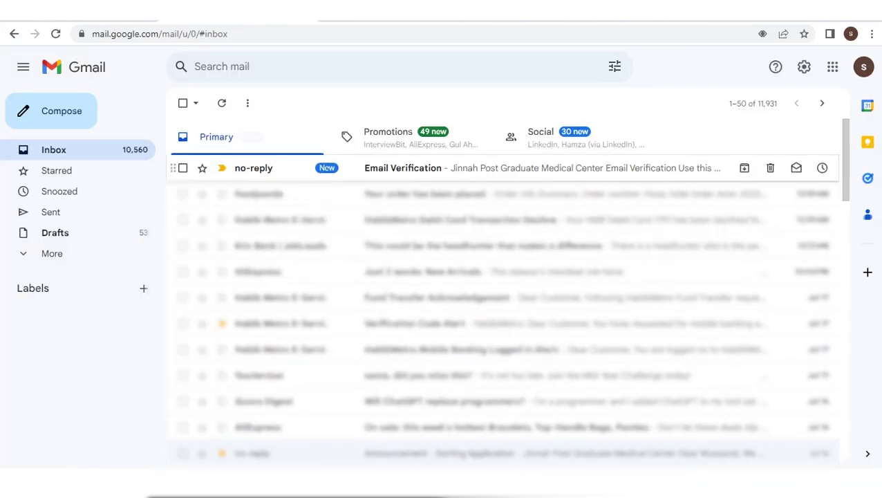
Read the code in Gmail's JPMC Email Verification message and return to the form.
click(404, 168)
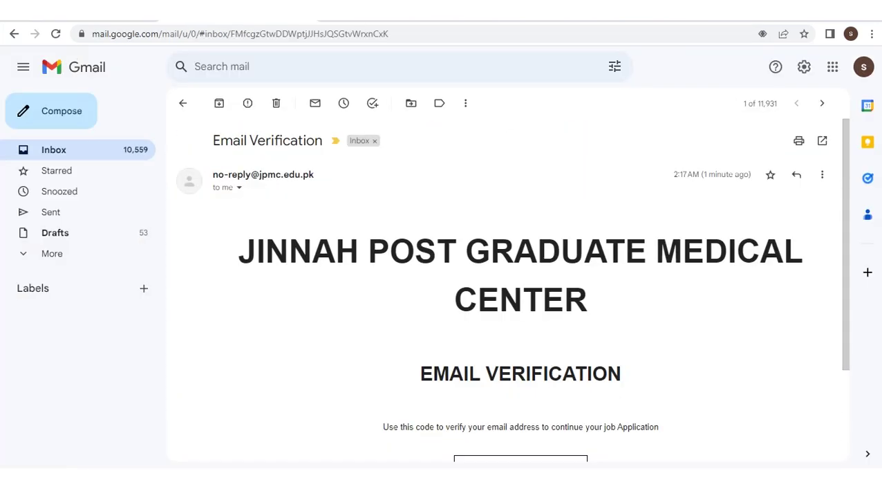
scroll(512, 287, down, 3)
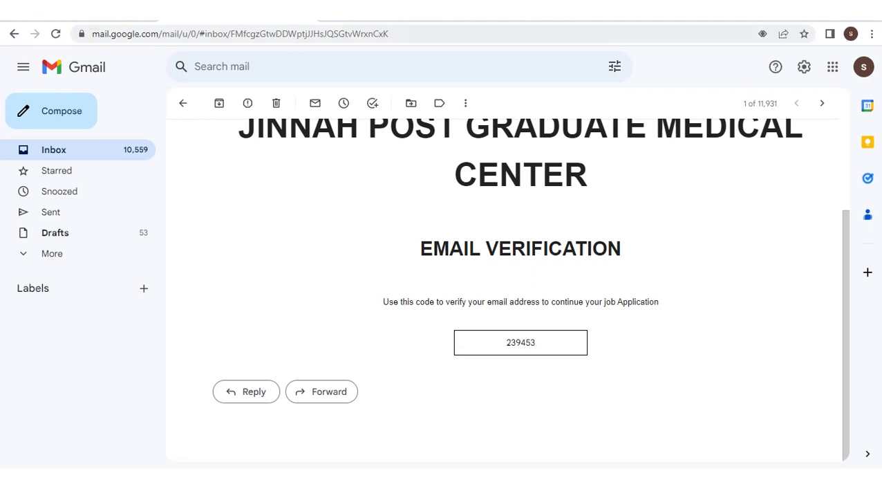
key(ctrl+Tab)
Enter the received verification code to verify the e-mail.
click(561, 154)
key(Return)
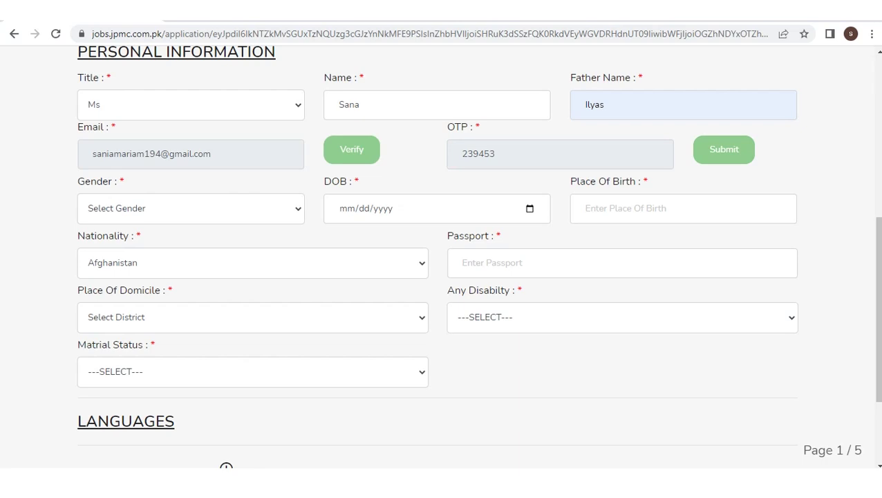
Set gender to Male and date of birth to 01/17/1994.
drag(877, 309, 877, 336)
click(190, 141)
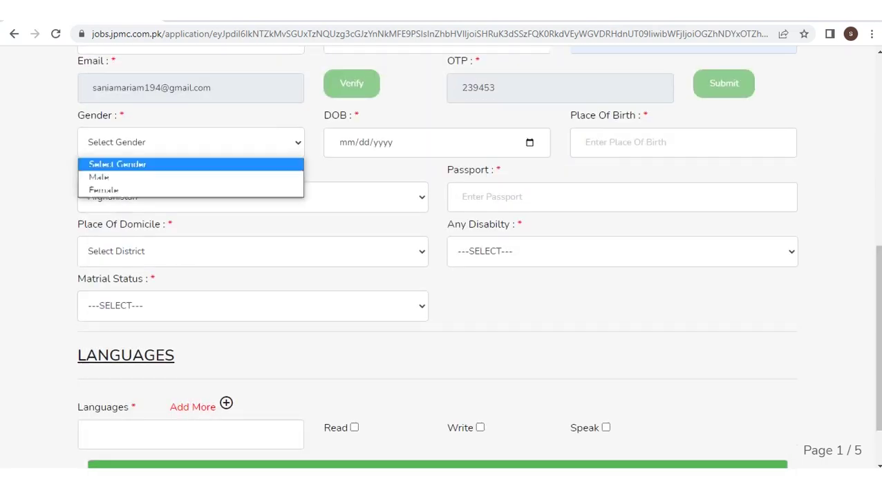
click(99, 177)
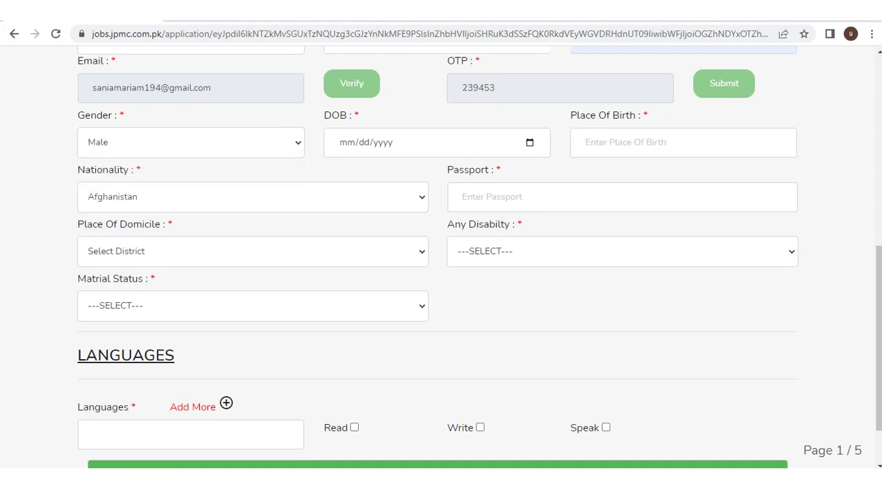
click(529, 143)
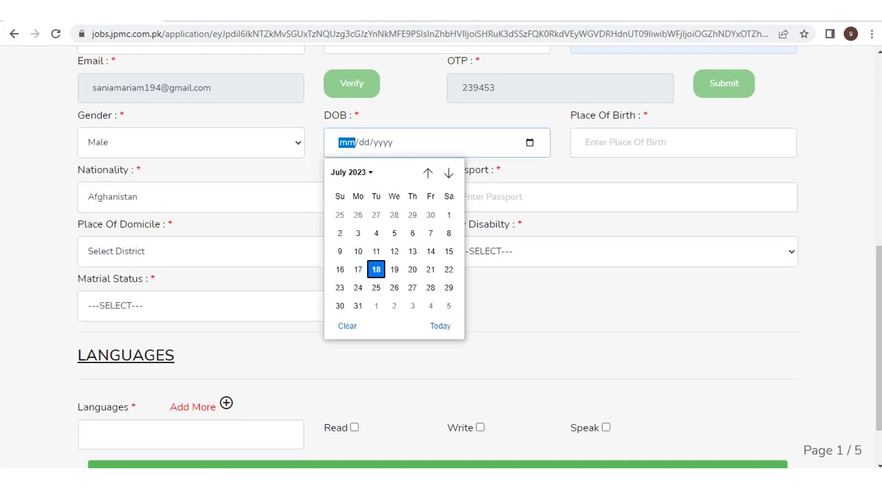
click(428, 172)
click(429, 173)
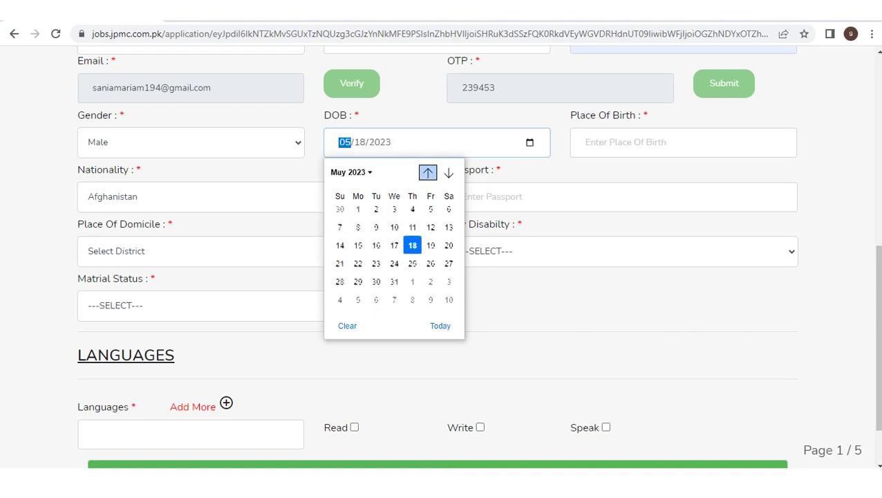
click(352, 173)
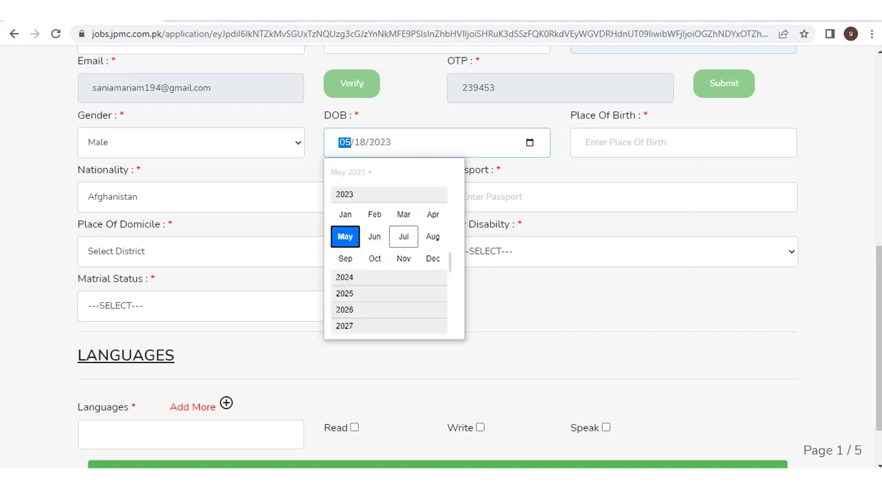
click(344, 214)
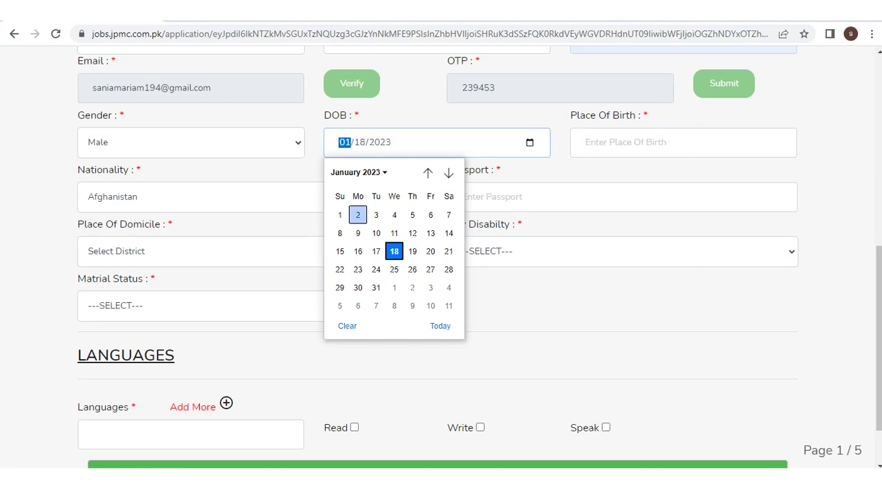
key(Escape)
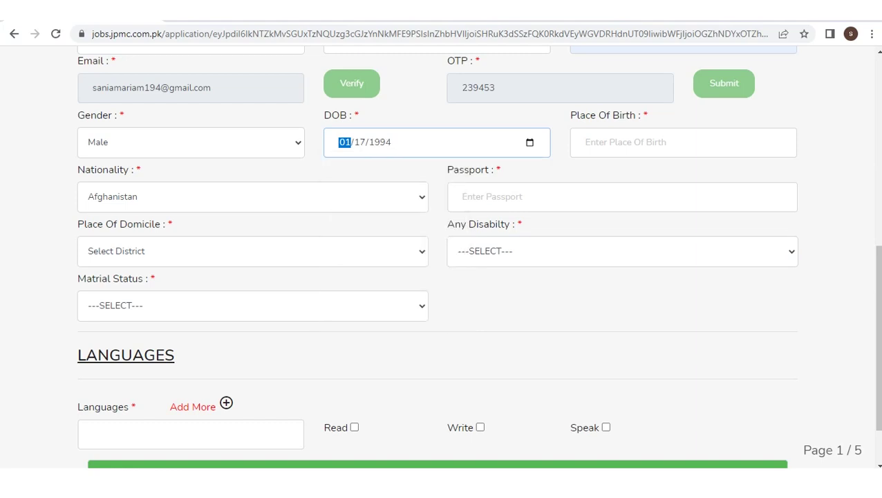
Set place of birth Karachi, nationality Pakistan, and enter the CNIC number.
click(684, 142)
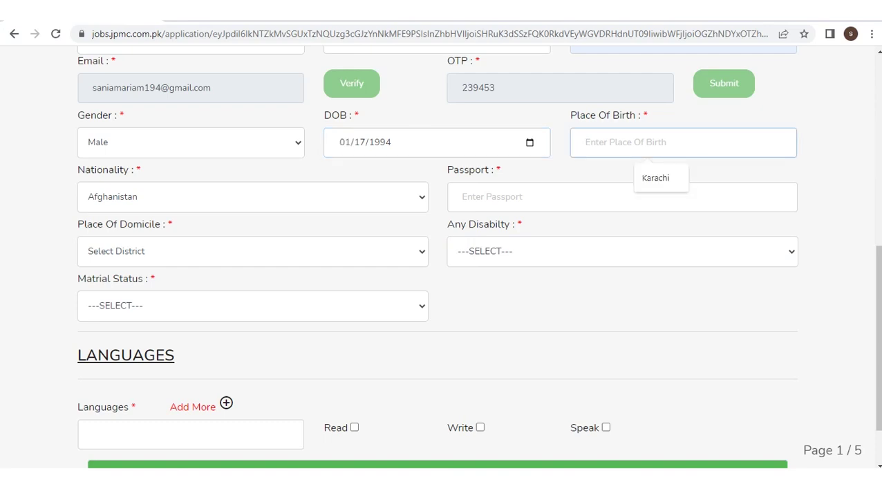
key(Down)
key(Return)
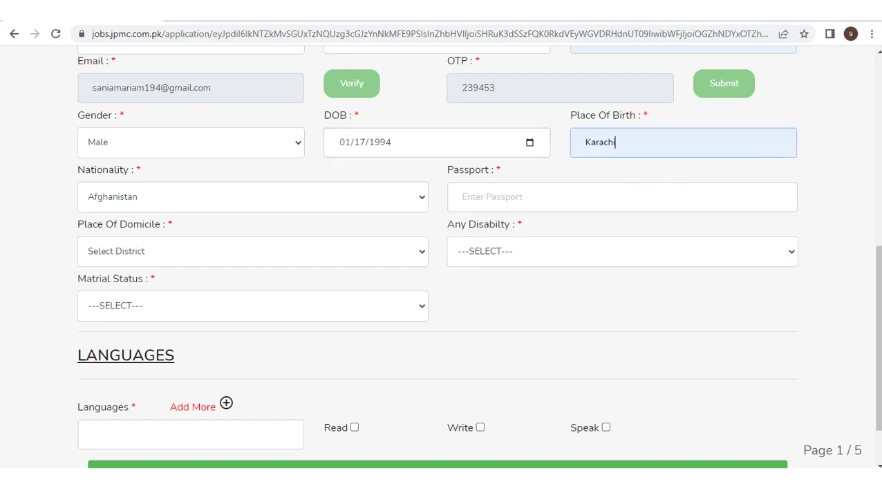
click(252, 196)
key(p)
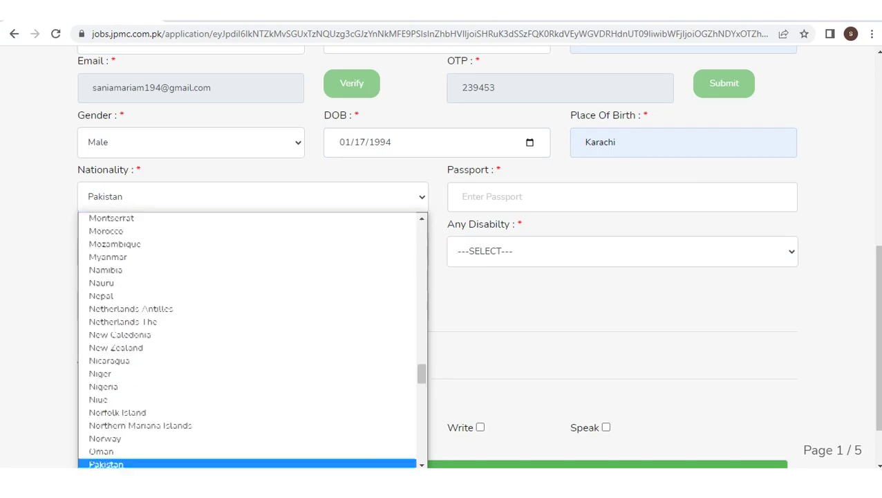
key(Return)
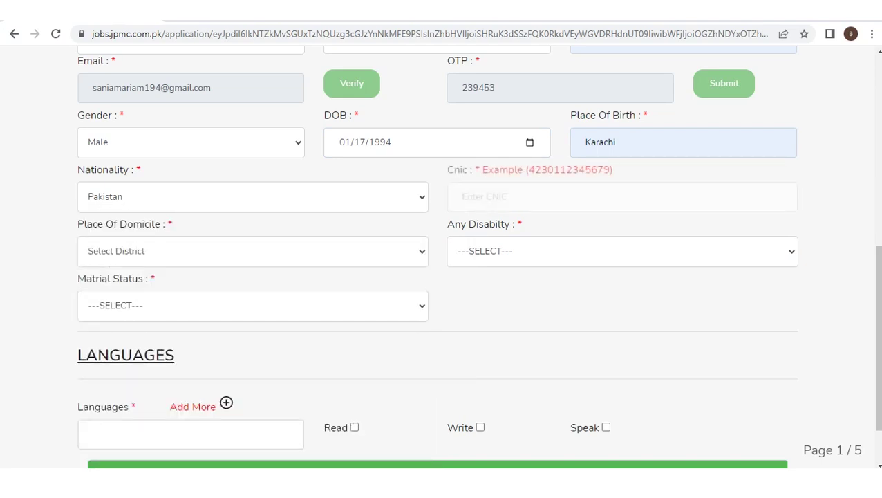
click(622, 197)
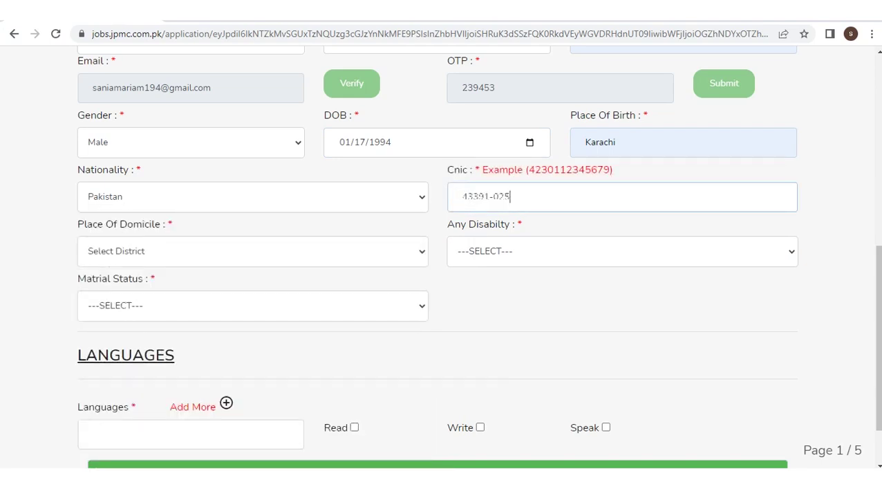
Choose Karachi South as domicile, No disability, and Un-Married status.
click(252, 251)
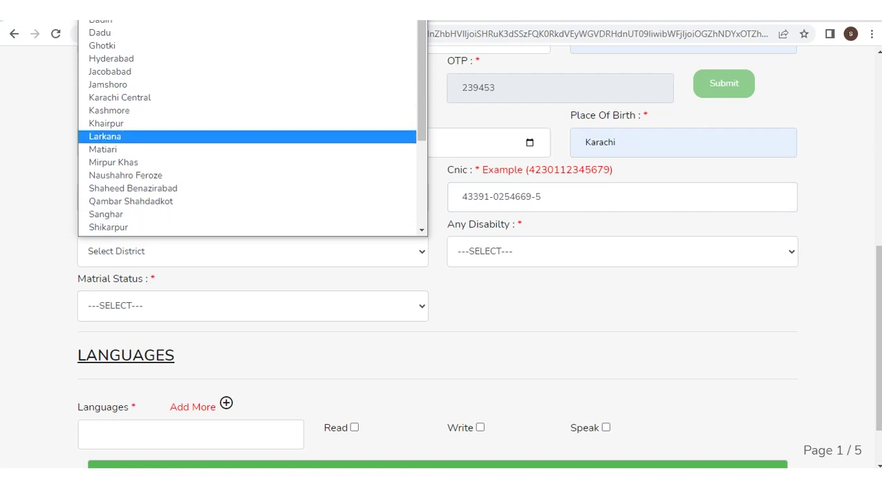
key(Down)
key(Down)
key(Down)
key(Down)
key(Down)
key(Down)
key(Down)
key(Down)
key(Down)
key(Down)
key(Down)
key(Down)
key(Down)
key(Down)
key(Down)
key(Down)
key(Down)
key(Down)
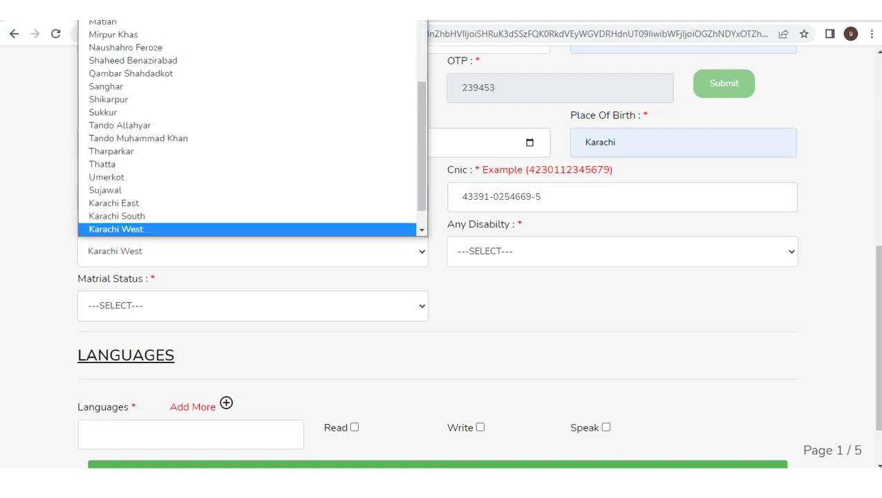
key(Up)
key(Up)
key(Down)
key(Up)
key(Return)
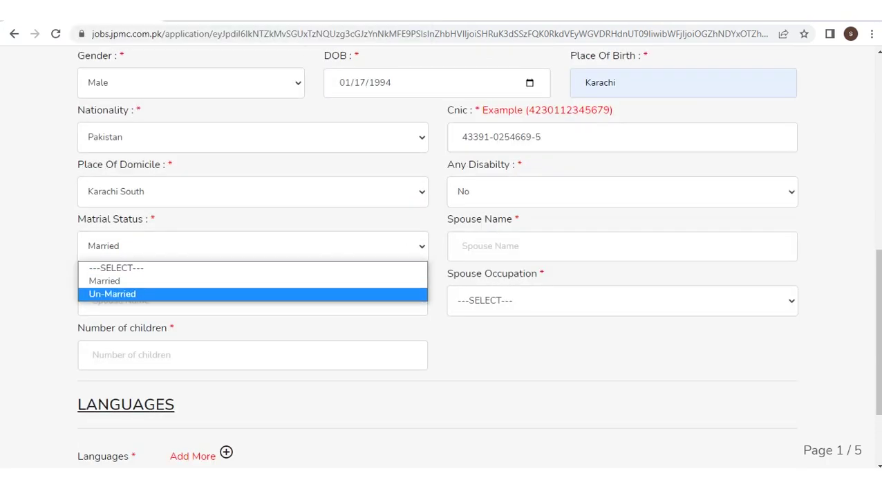
click(112, 294)
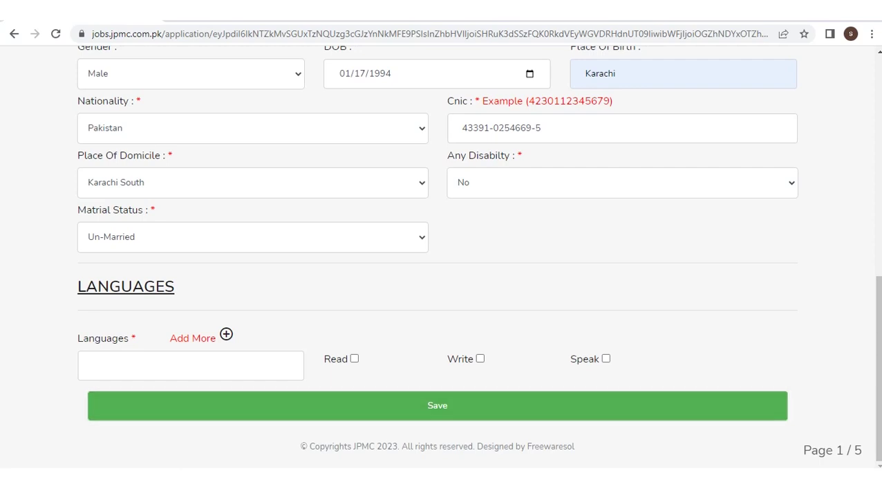
Add English (read, write, speak) and Urdu (read, speak) as languages.
click(159, 365)
text(Eng)
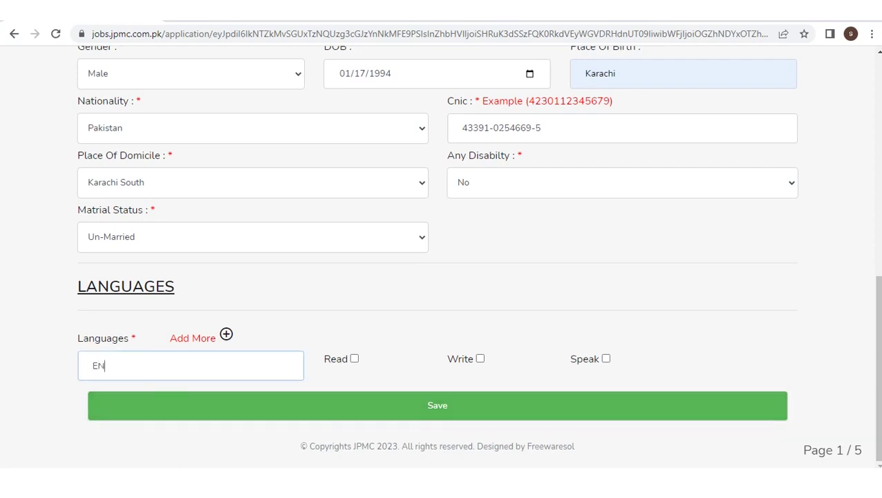
key(BackSpace)
key(BackSpace)
text(nglish)
click(354, 359)
click(480, 358)
click(606, 359)
click(226, 334)
click(188, 430)
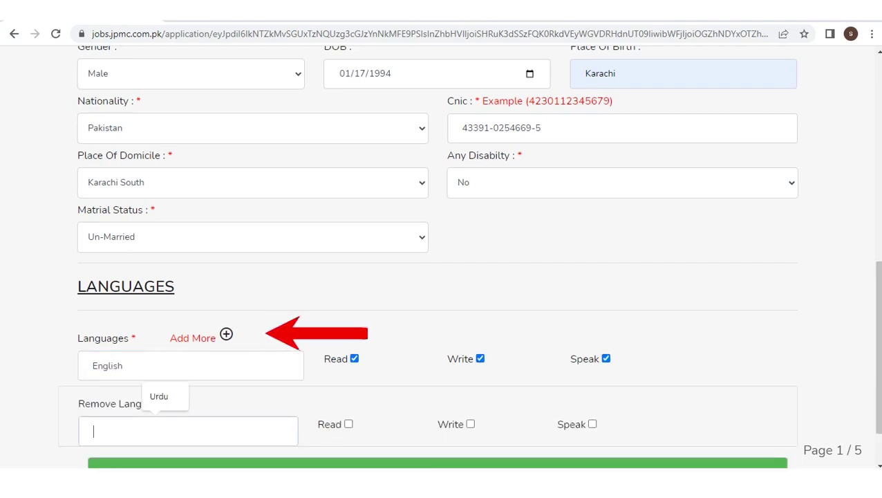
text(Urdu)
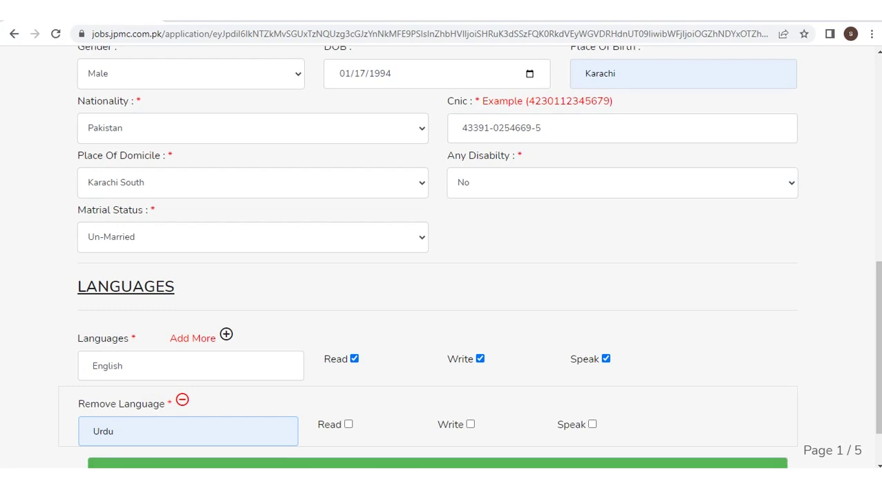
click(349, 424)
click(592, 424)
Save page 1 and enter the personal contact number on page 2.
scroll(469, 257, down, 1)
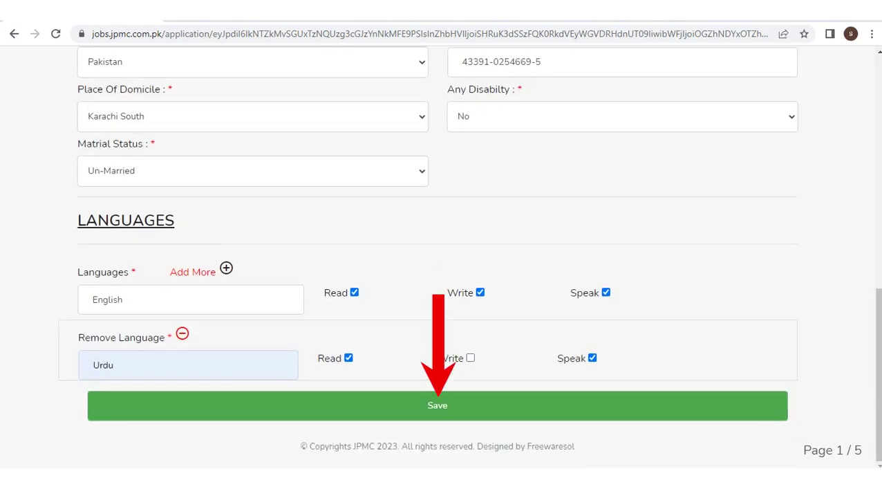
click(437, 406)
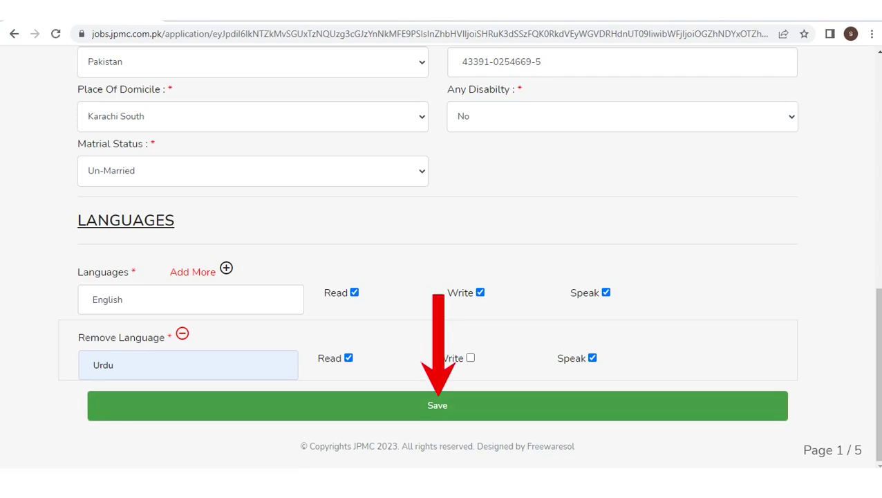
click(438, 406)
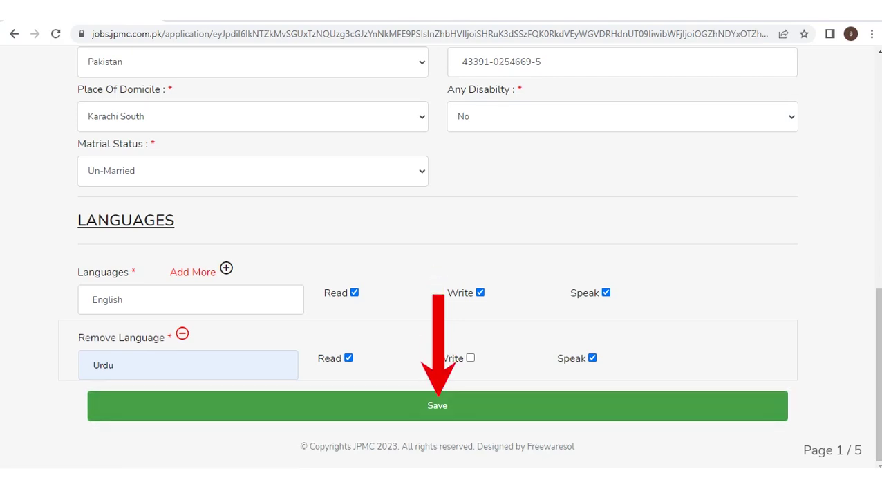
click(438, 406)
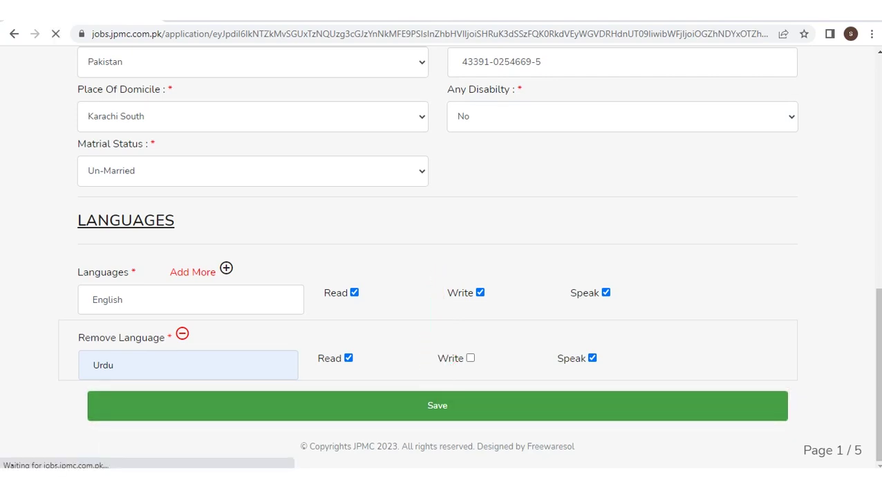
Enter the WhatsApp number and the emergency contact's name and number.
click(484, 242)
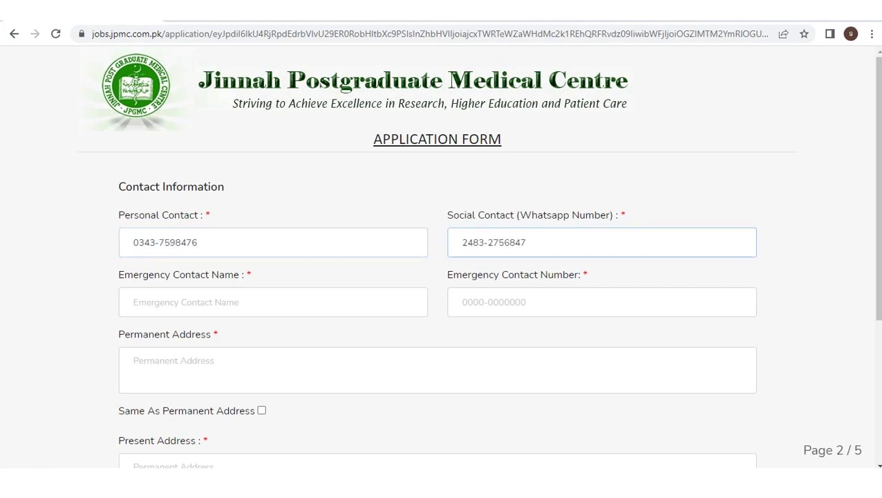
click(194, 302)
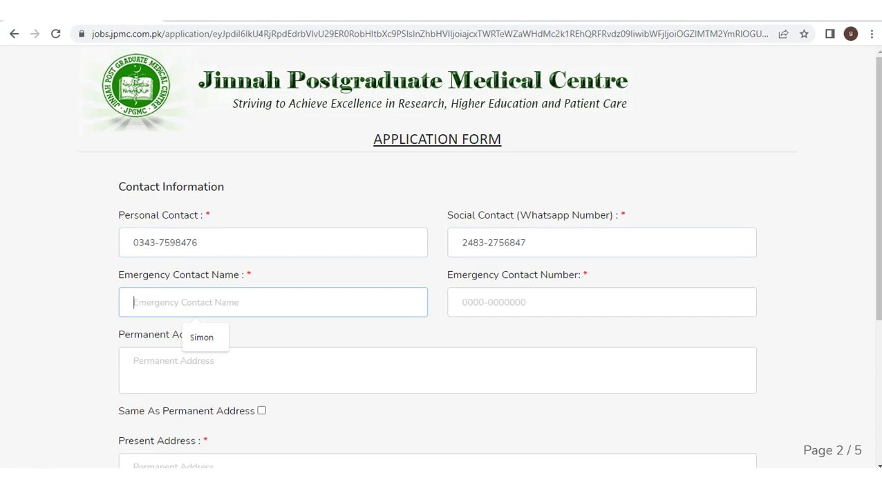
key(Down)
key(Return)
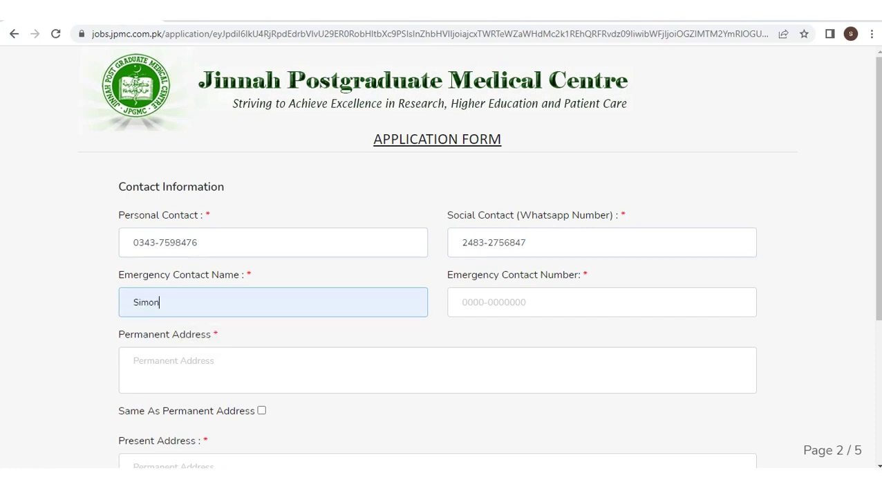
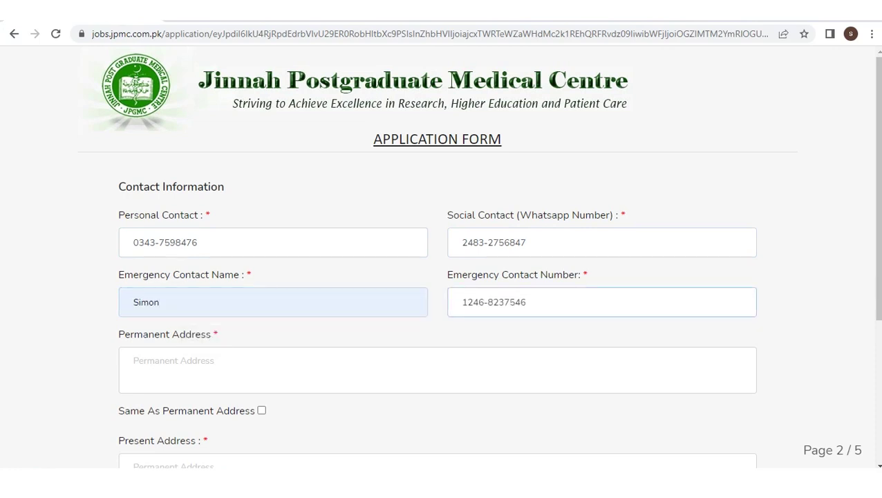
key(Tab)
Fill in the permanent address, reuse it as present address, and save the page.
scroll(437, 277, down, 2)
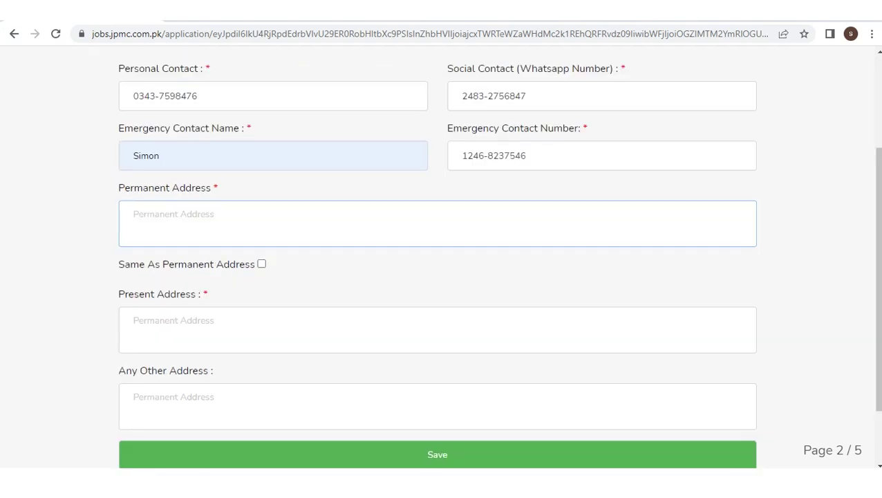
text(Defence View)
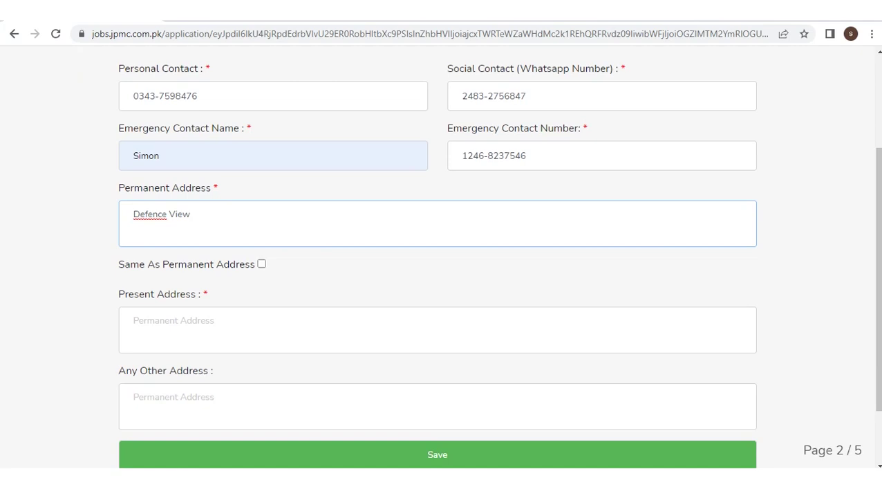
click(261, 264)
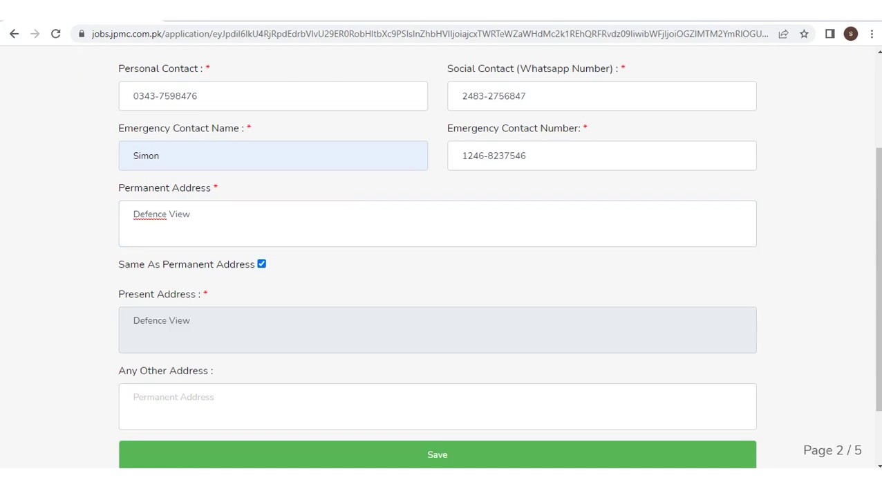
scroll(438, 276, down, 1)
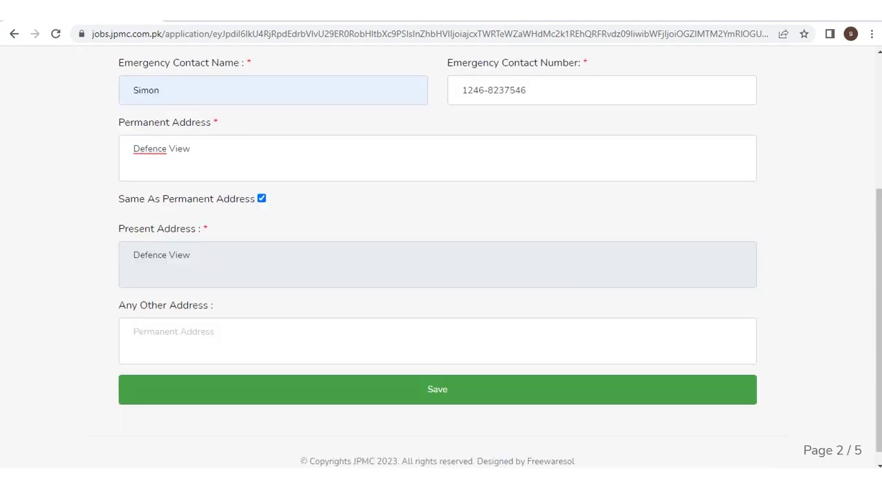
click(437, 389)
click(437, 389)
click(437, 390)
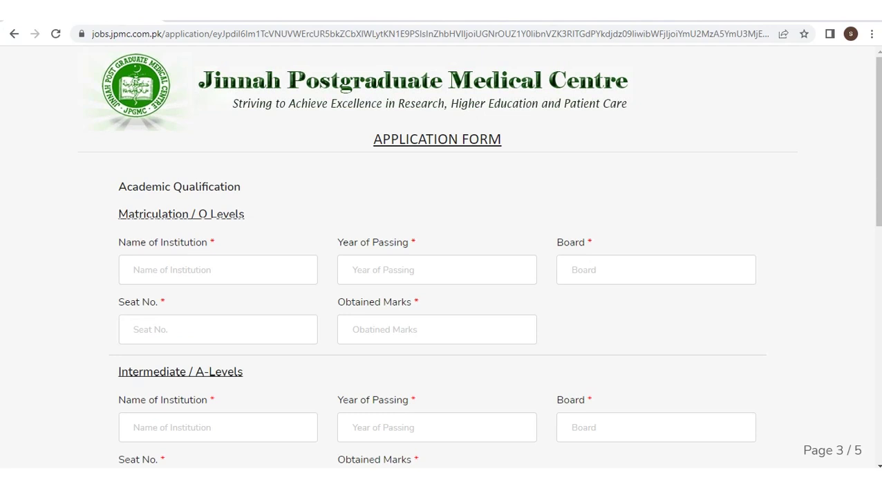
Enter the Matric institution English High School with passing year 2009.
scroll(441, 259, down, 2)
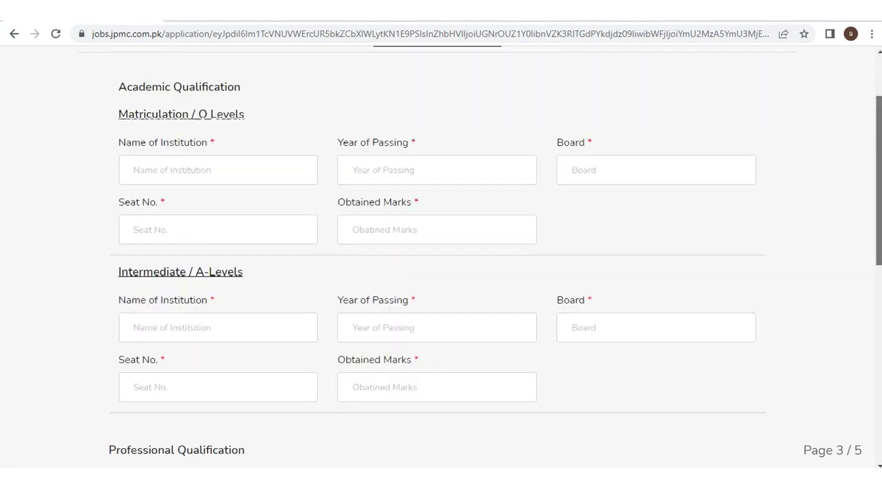
click(218, 163)
key(Down)
key(Tab)
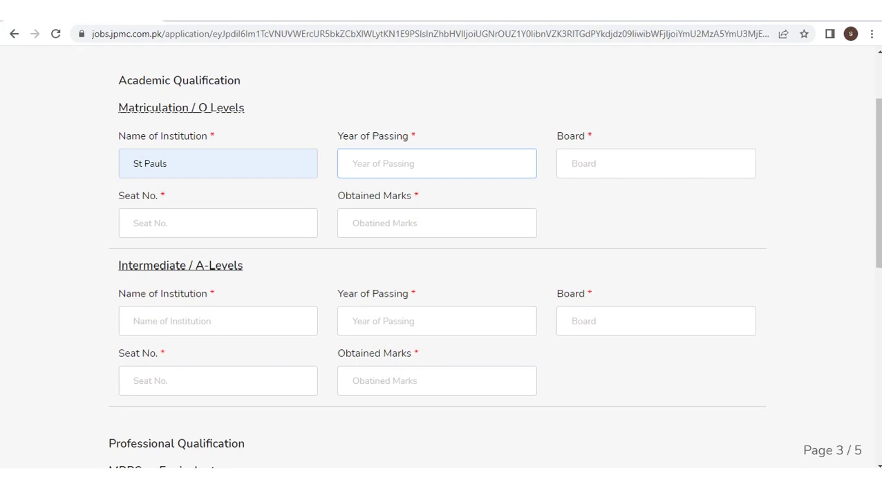
click(228, 163)
text(English HIgh School)
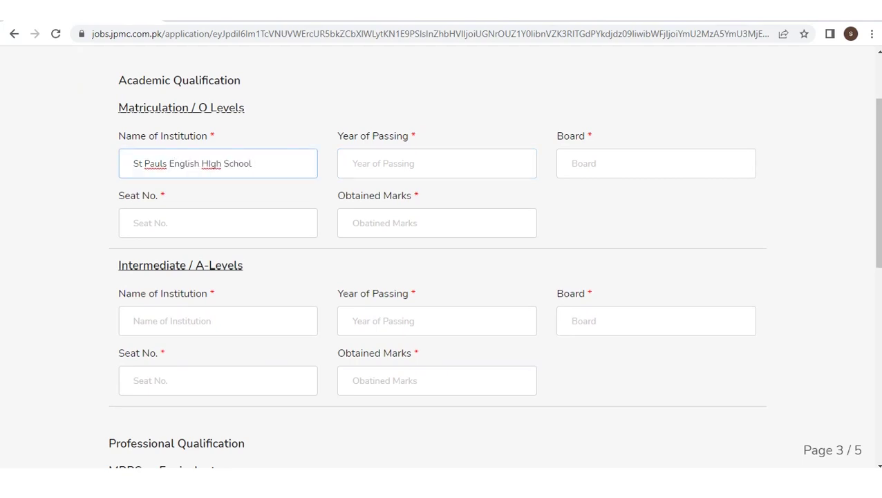
key(Tab)
text(2009)
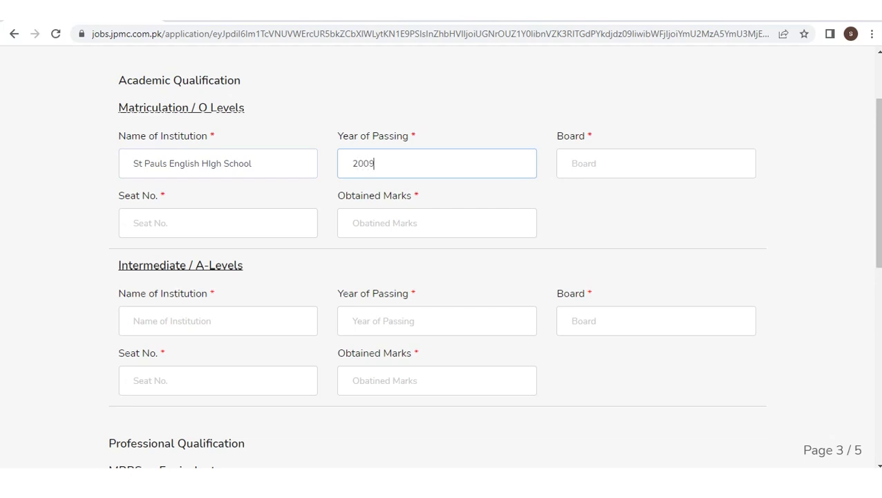
Set the Matric board to Karachi, add the seat number and 870 obtained marks.
key(Tab)
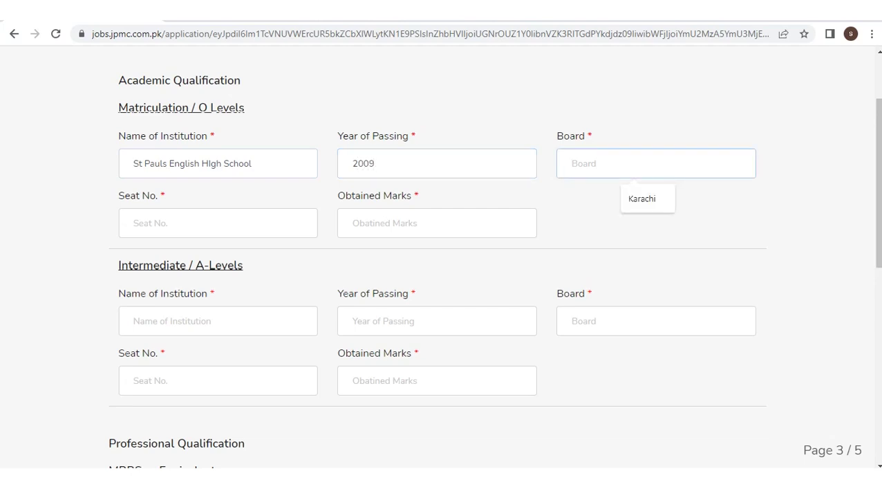
key(Down)
key(Return)
key(Tab)
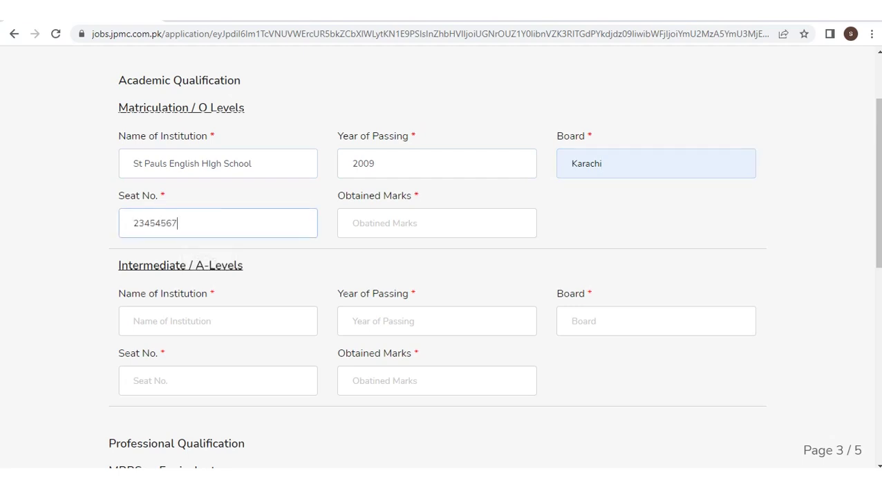
key(Tab)
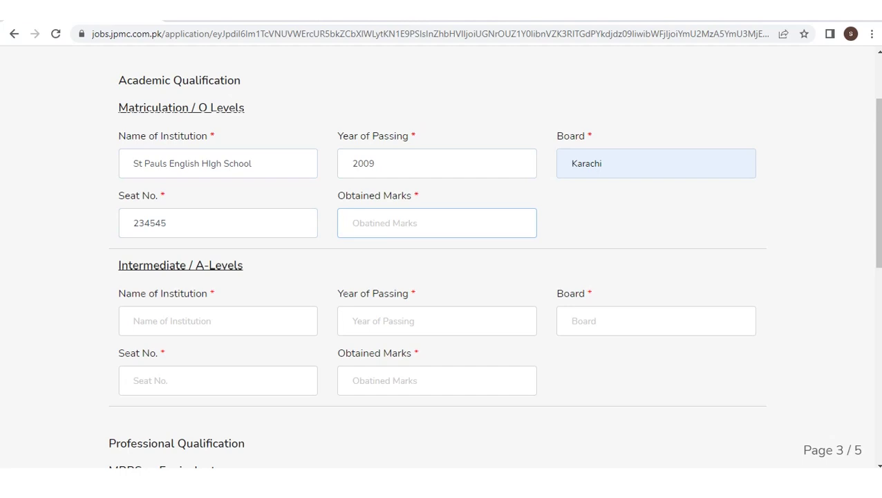
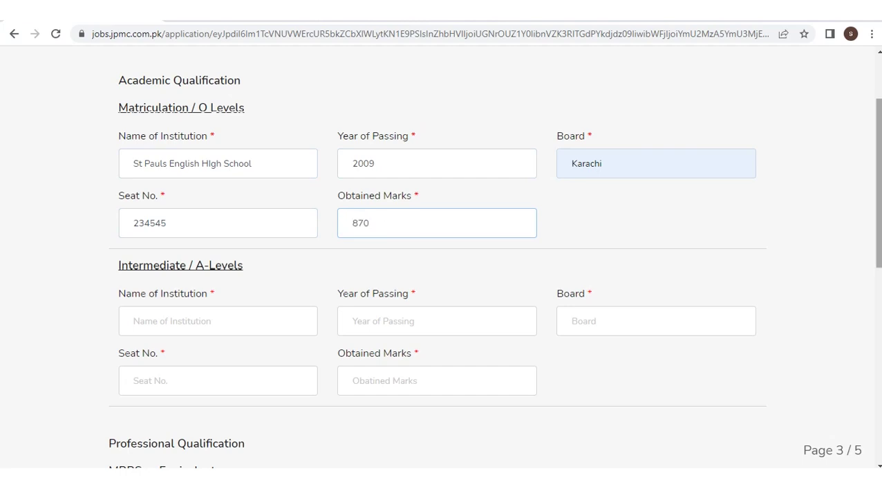
Enter the A-Levels institution St. Patricks, passing year 2012, and Karachi board.
scroll(441, 263, down, 3)
click(207, 159)
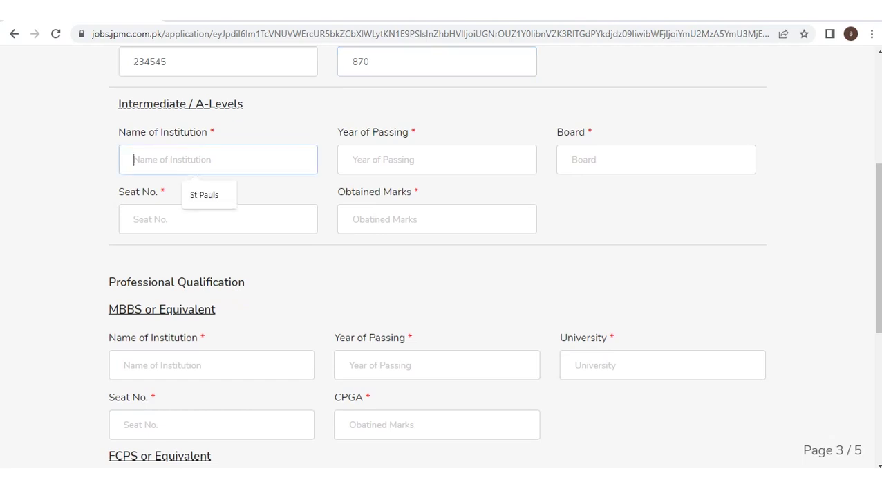
text(St. Patricks)
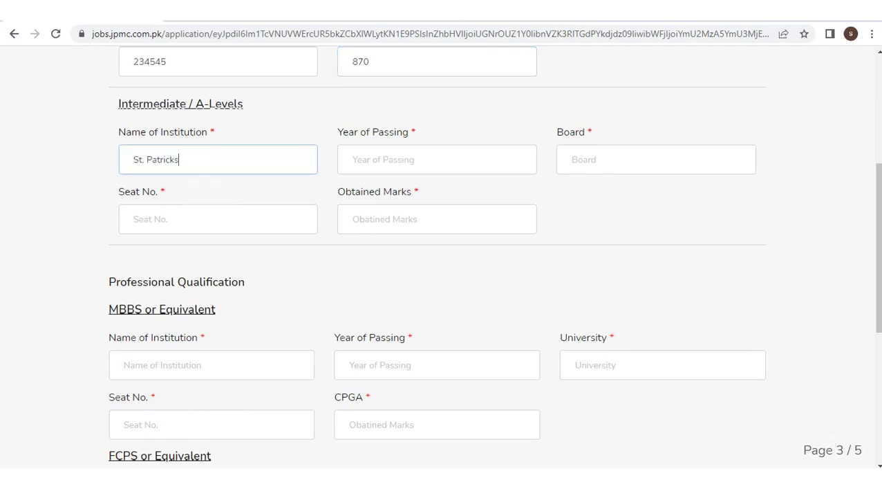
key(Tab)
text(2012)
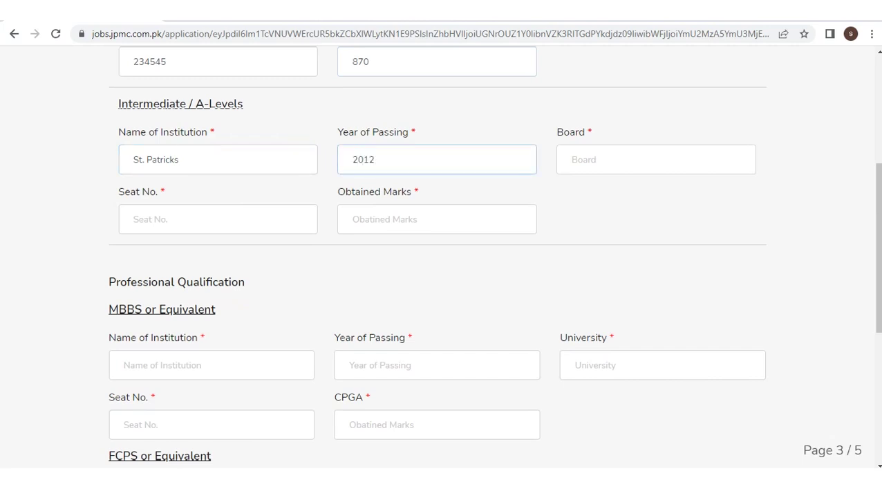
key(Tab)
key(Down)
key(Return)
Enter the A-Levels seat number and obtained marks.
key(Tab)
text(23435)
key(Tab)
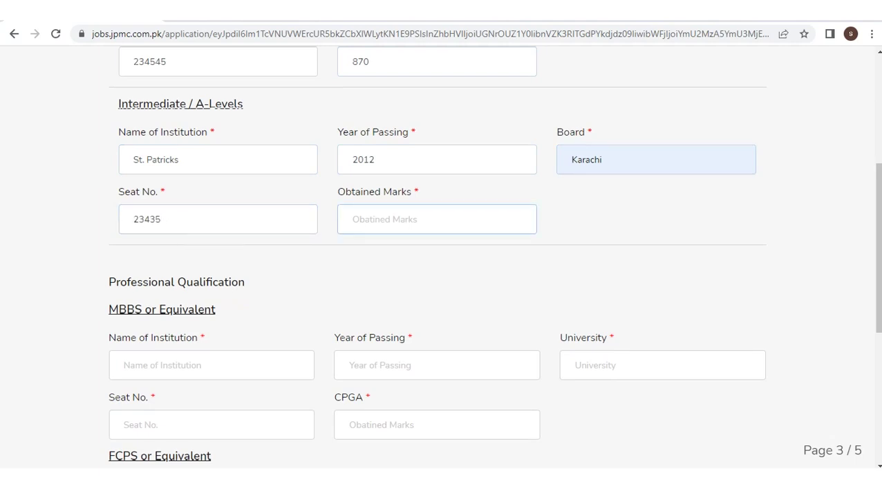
text(90)
key(BackSpace)
text(11)
scroll(442, 256, down, 4)
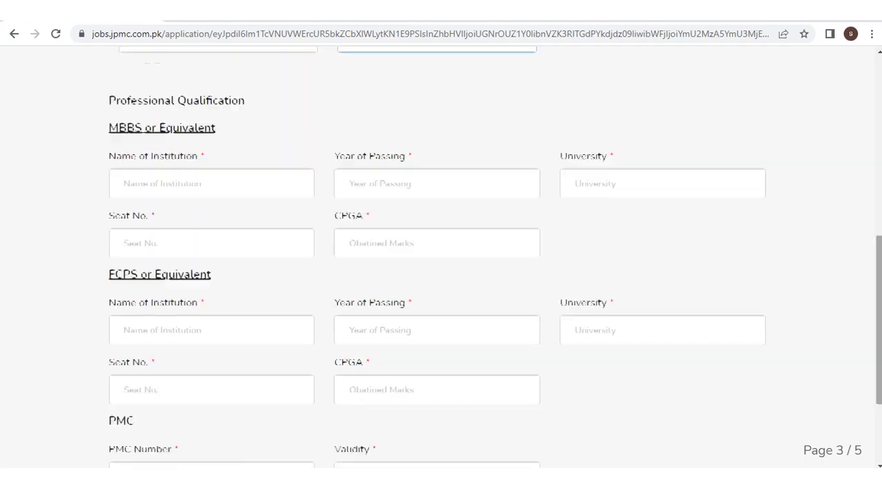
Enter MBBS institution JMPC, passing year 2017, and university SMC.
scroll(442, 256, up, 1)
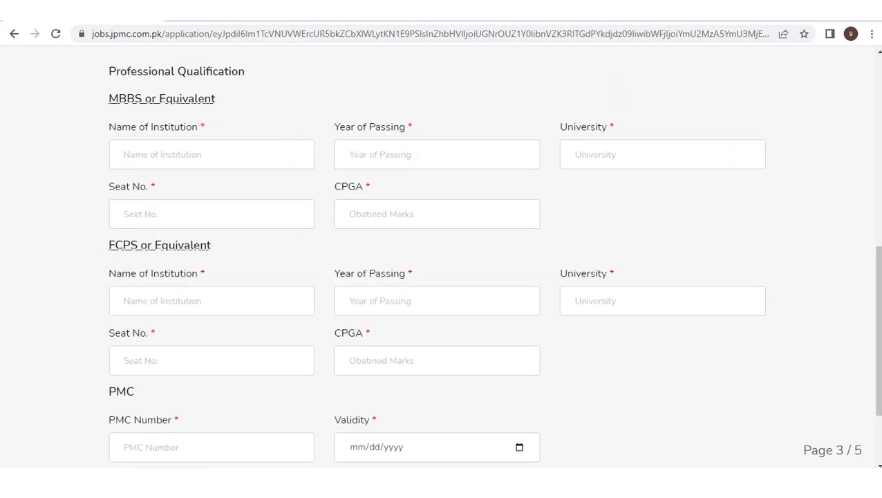
click(212, 154)
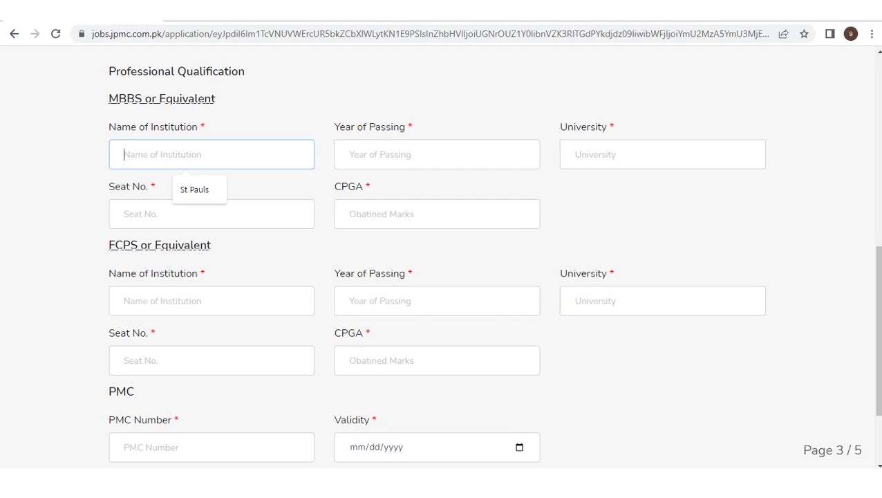
text(JMPC)
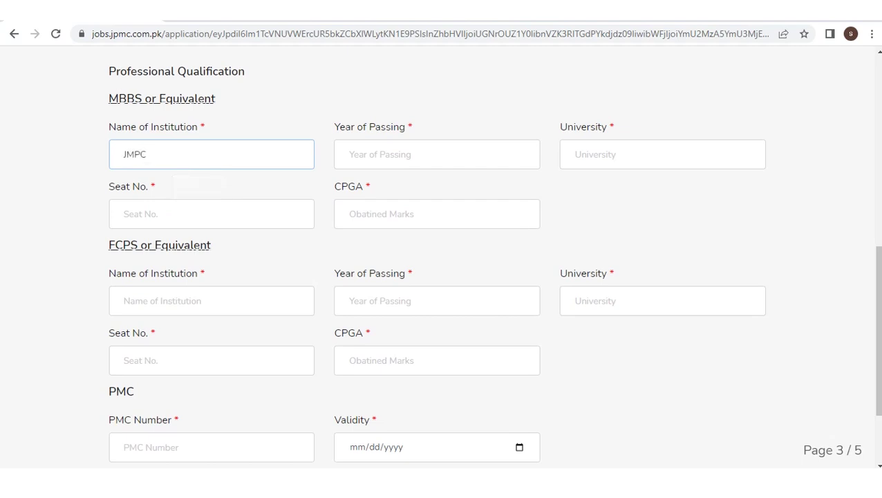
key(Tab)
text(2017)
key(Tab)
text(SMC)
Enter the MBBS seat number and a CPGA of 3.2.
key(Tab)
text(2456)
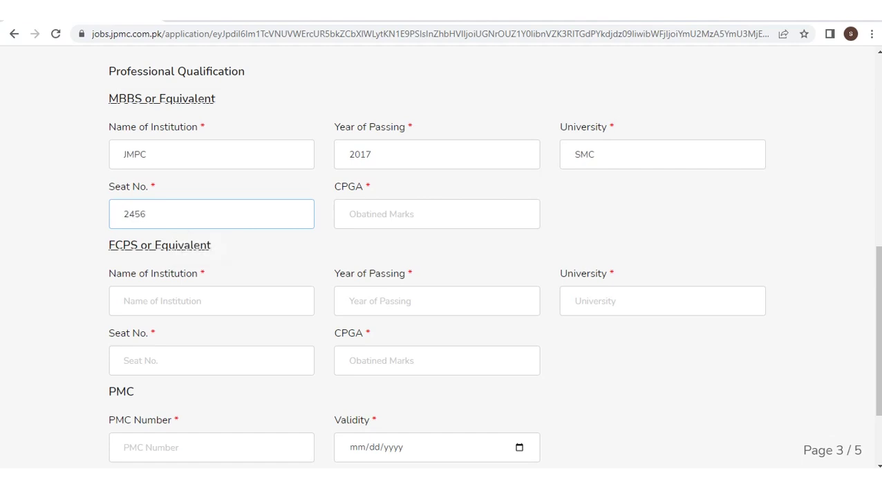
key(Tab)
text(2)
key(BackSpace)
text(3.2)
scroll(441, 276, down, 3)
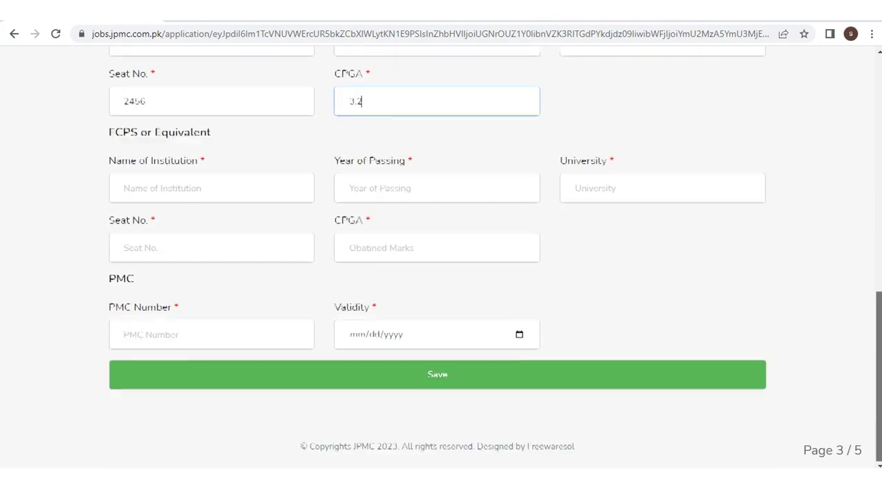
Fill the FCPS details: institution JMPC, year 2019, university SMC, the seat number, and CGPA 3.12.
click(194, 188)
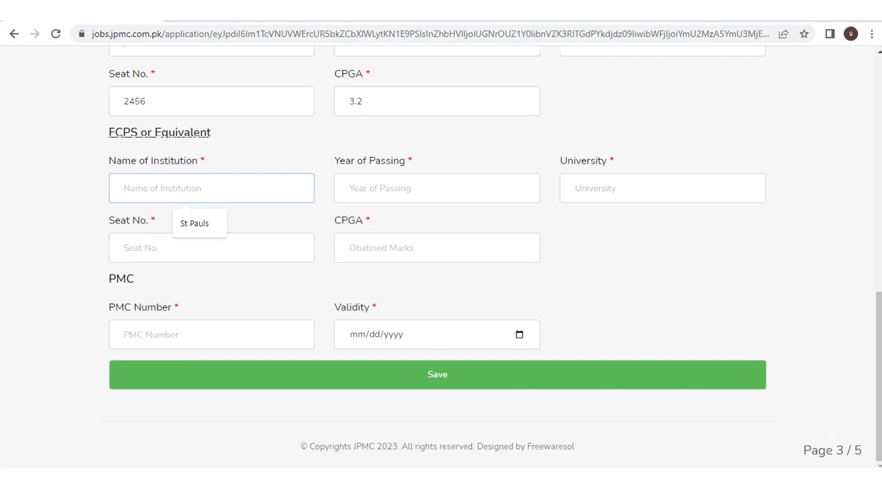
text(JMPC)
click(349, 189)
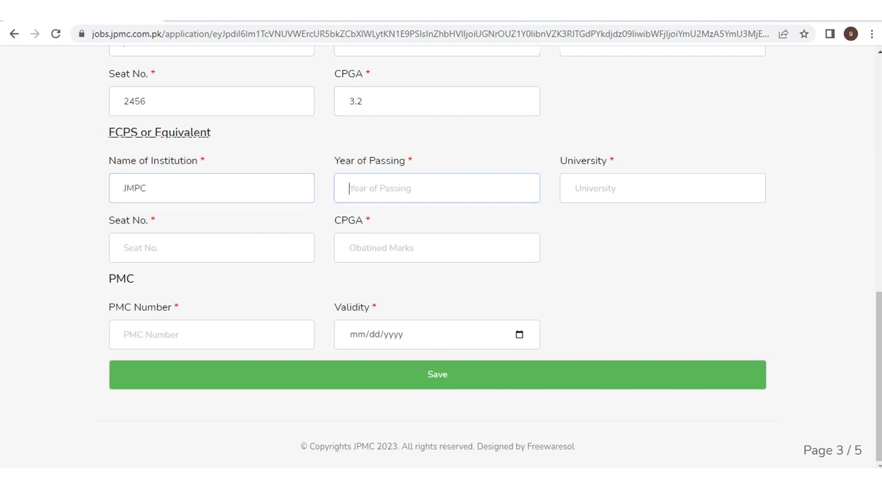
text(2019)
click(575, 188)
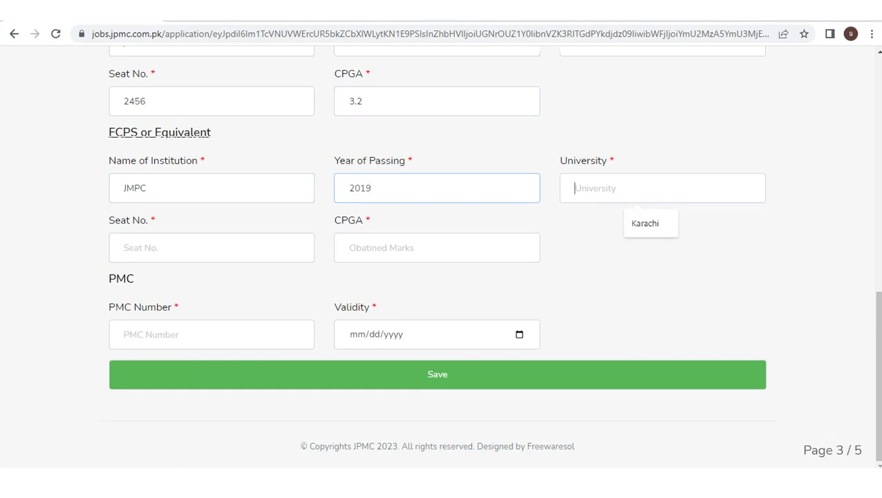
text(SMC)
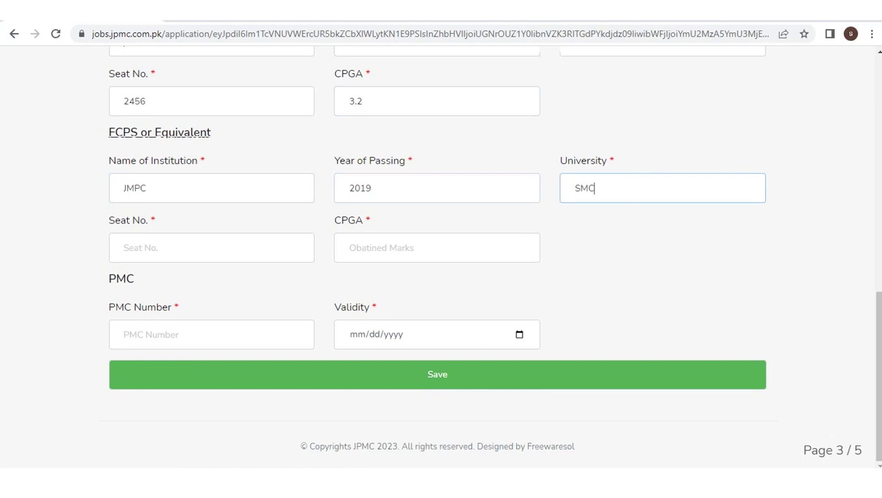
click(138, 248)
text(3445)
click(437, 248)
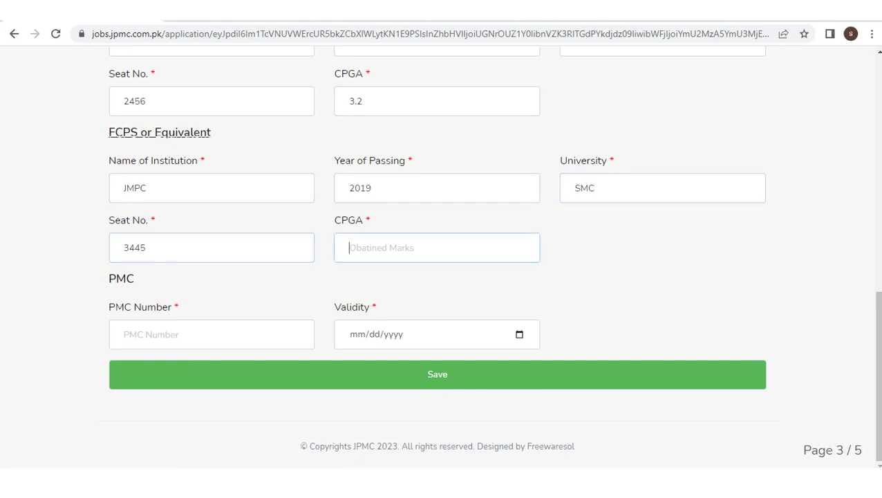
text(3.12)
Enter the PMC registration number and validity 07/17/2023, then save page 3.
click(210, 334)
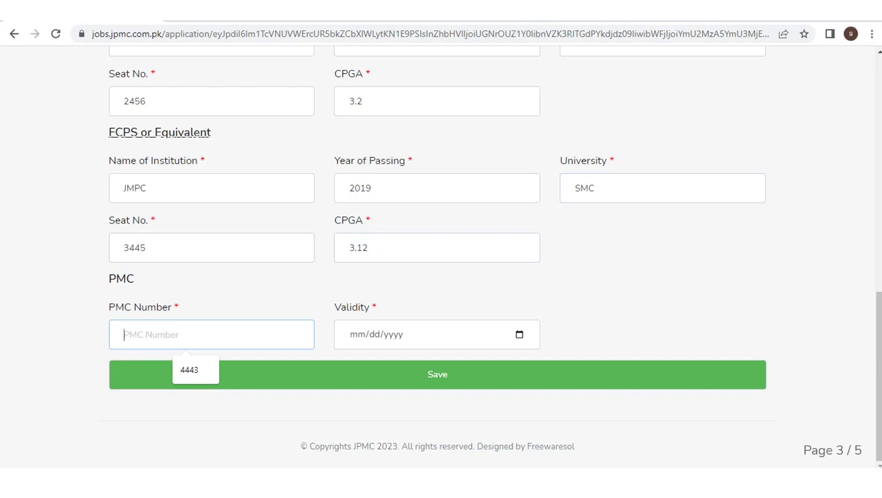
click(357, 334)
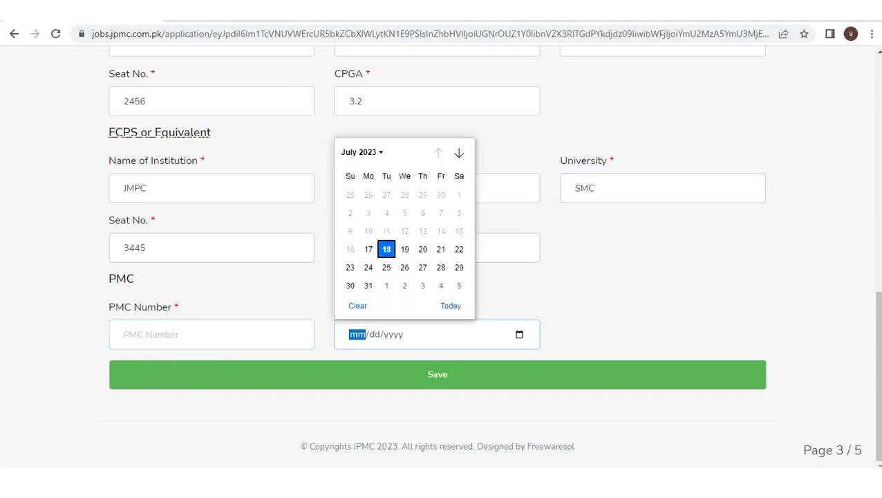
click(186, 335)
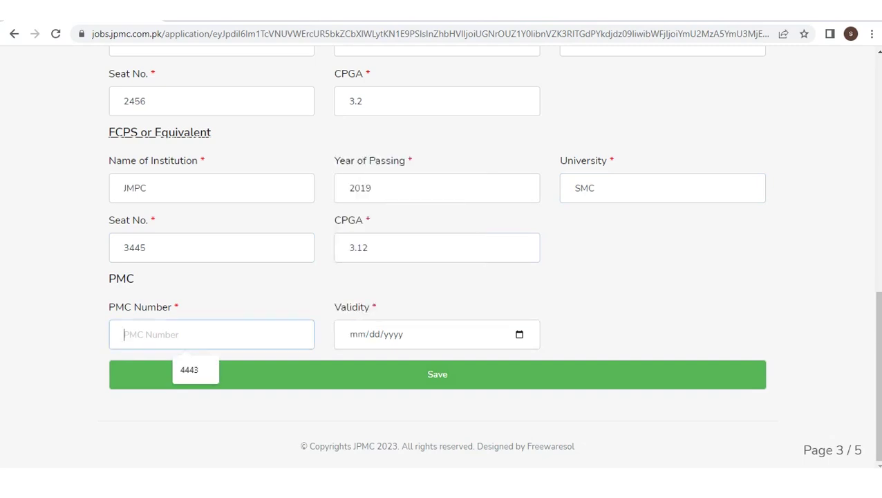
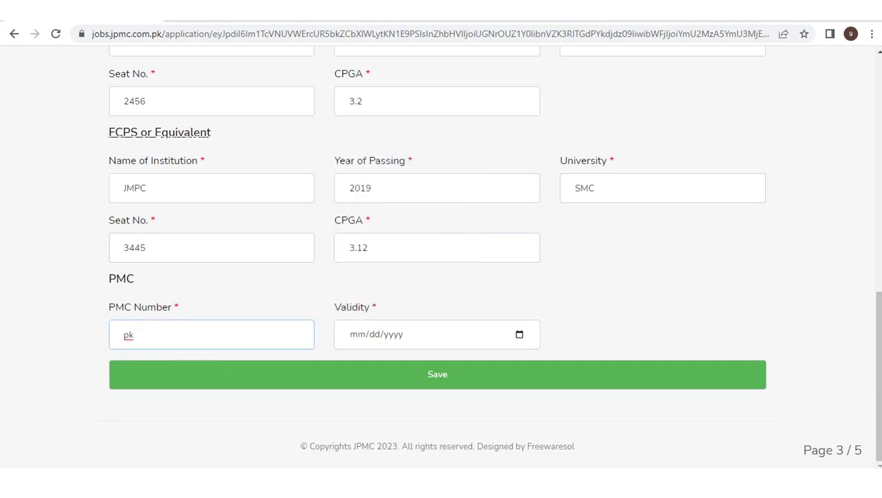
click(377, 334)
text(07172023)
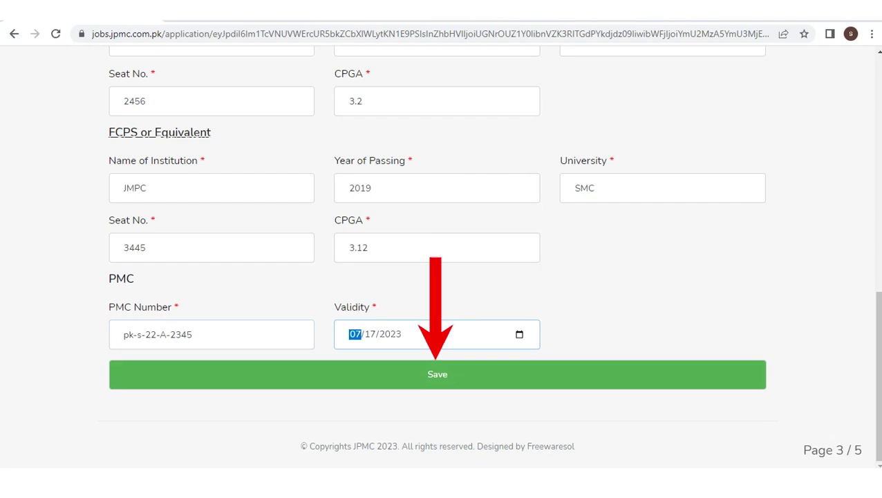
click(437, 374)
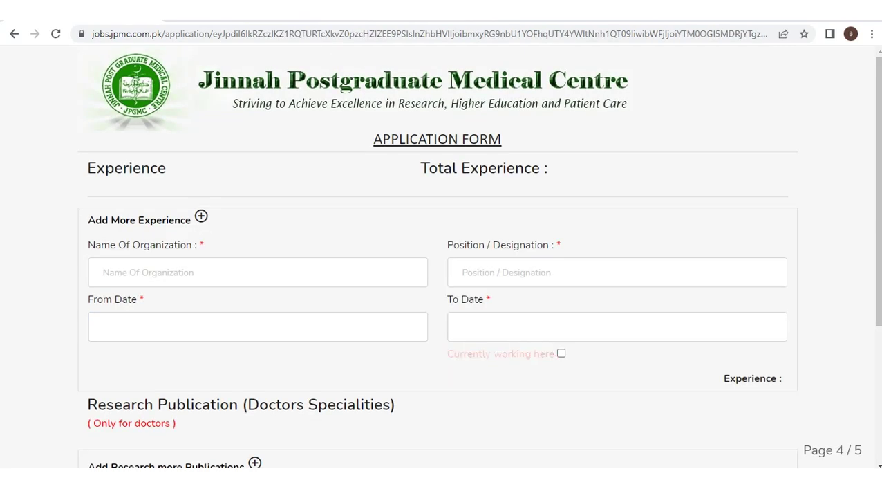
Record Consultant at South City Hospital from 07/01/2006, currently working, then add a second experience block.
click(173, 272)
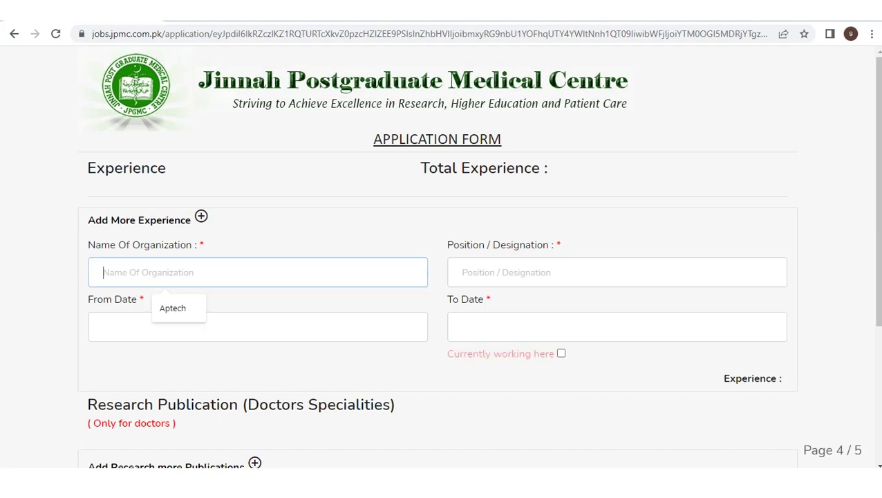
text(S)
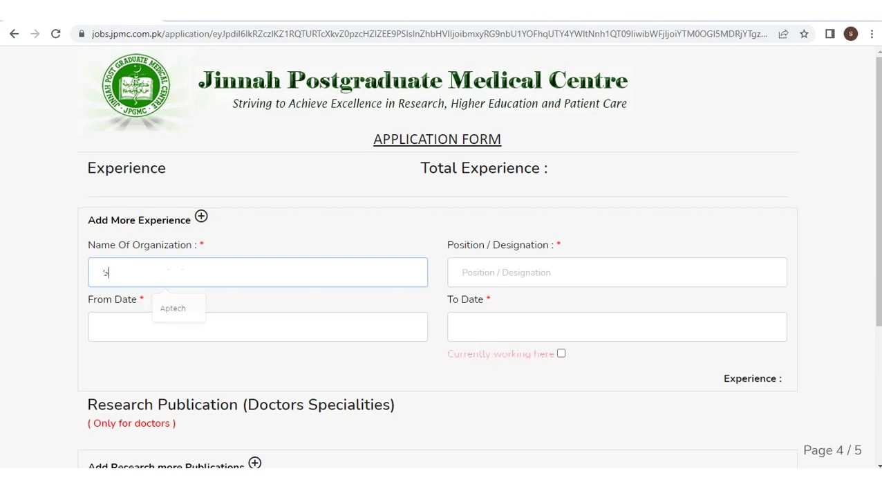
text(outh City Hosp)
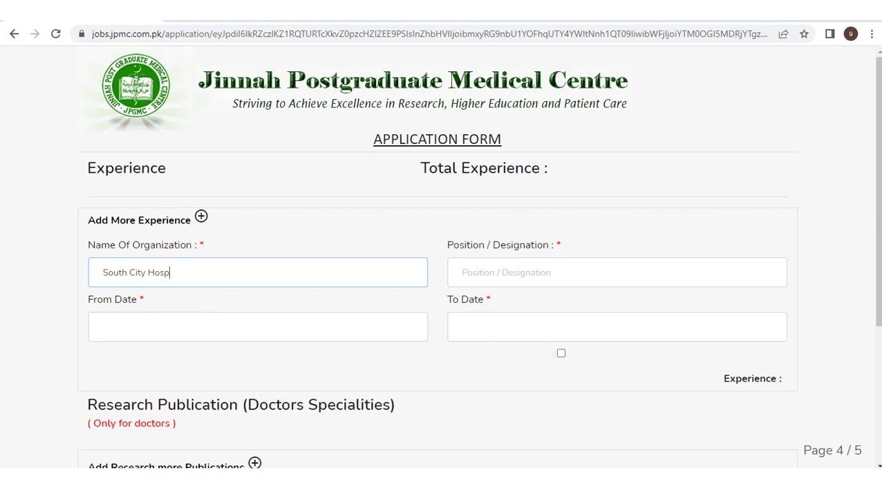
text(ital)
click(462, 273)
text(Consultant)
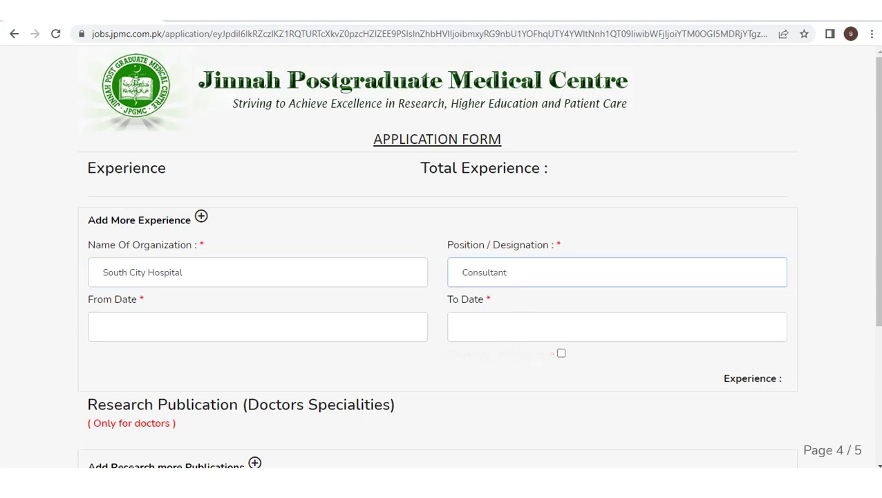
click(187, 326)
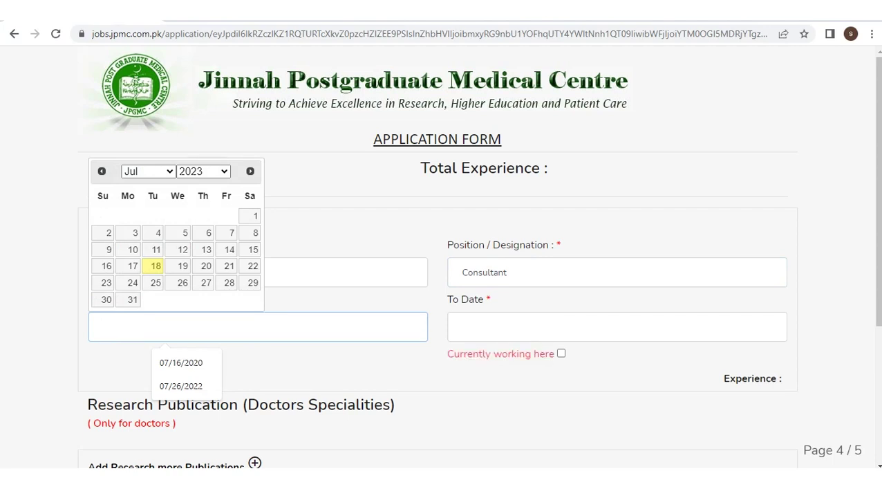
click(203, 171)
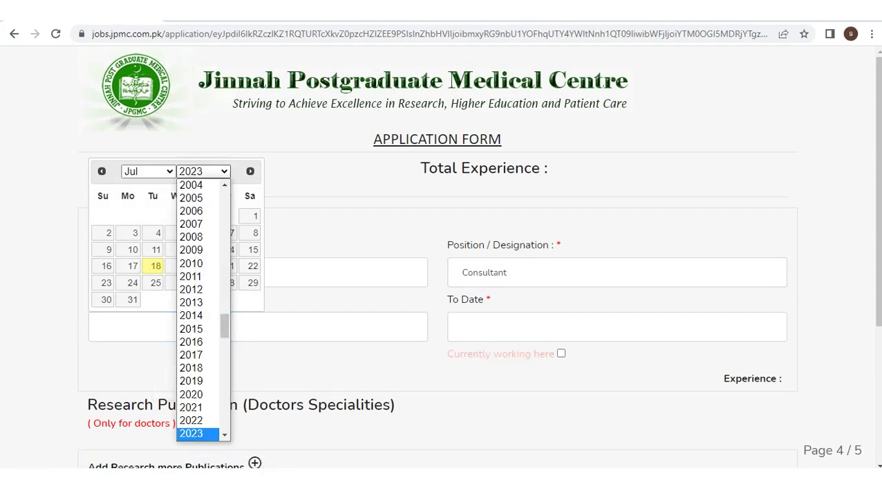
click(191, 211)
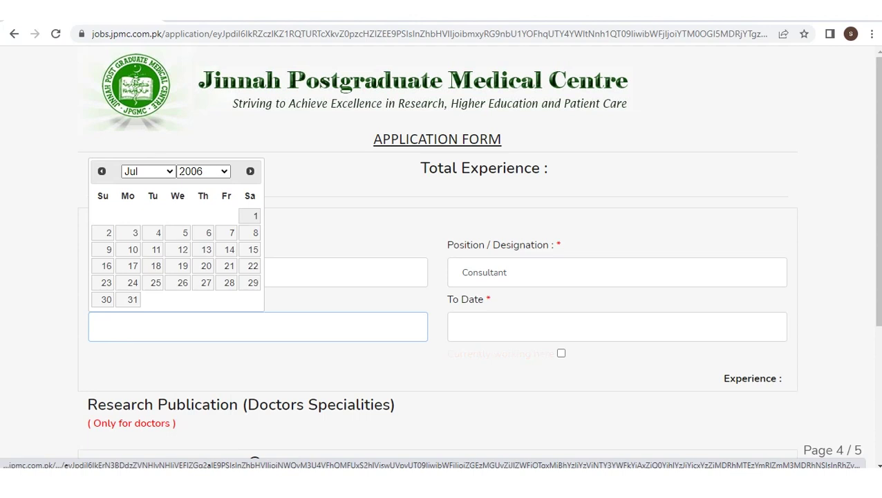
click(249, 216)
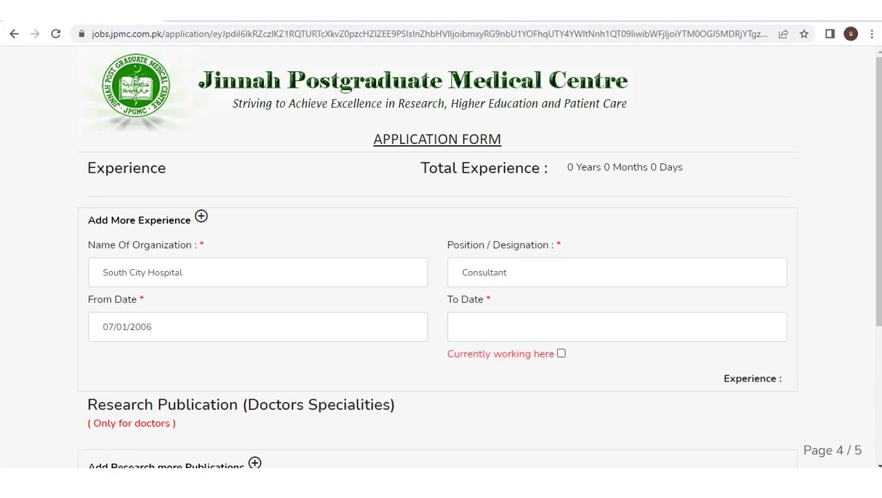
click(561, 354)
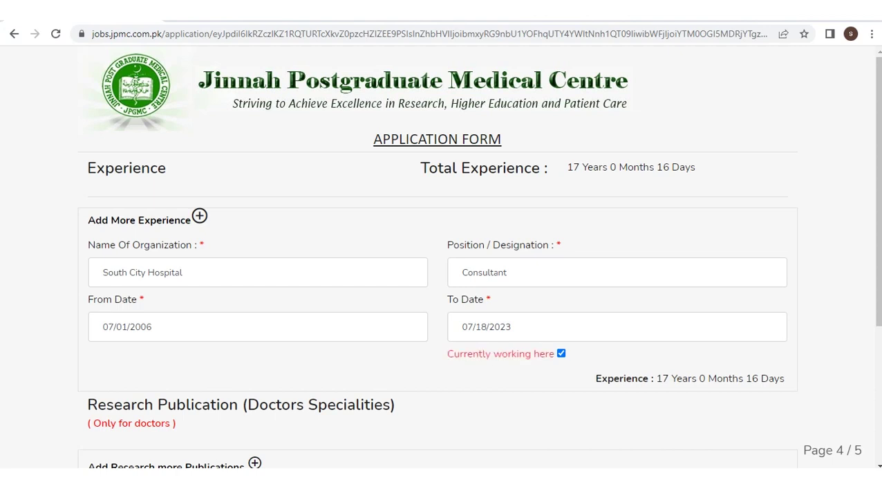
click(199, 215)
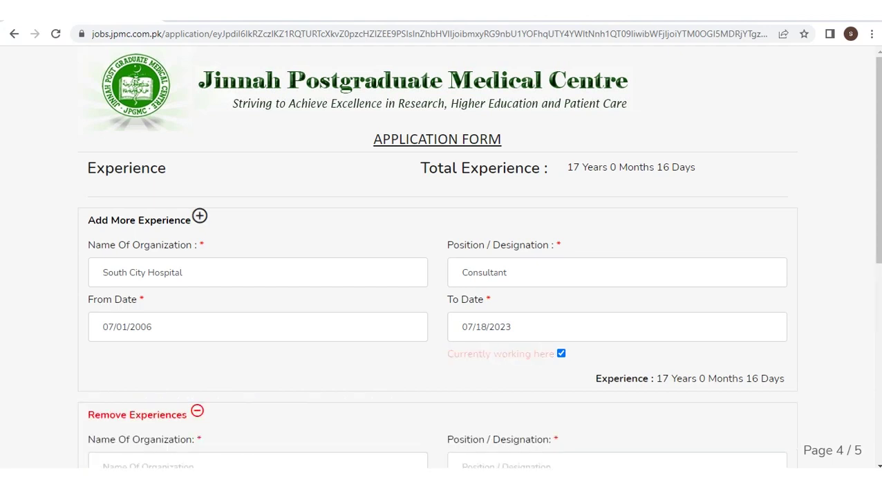
Enter JPMC as the second organization with the position Consultant.
scroll(443, 277, down, 3)
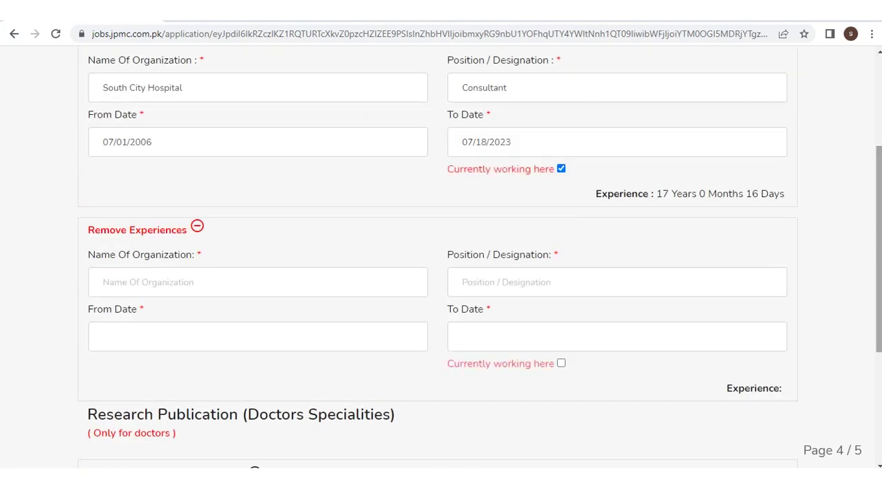
click(173, 282)
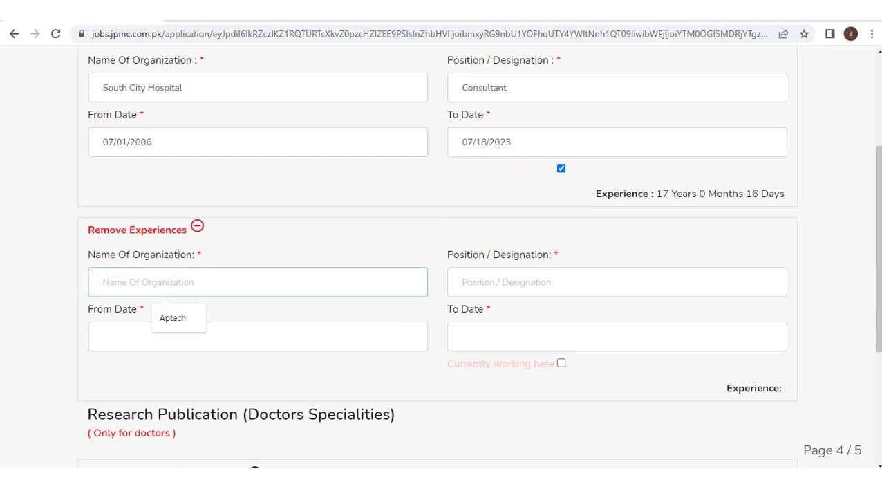
text(JPMC)
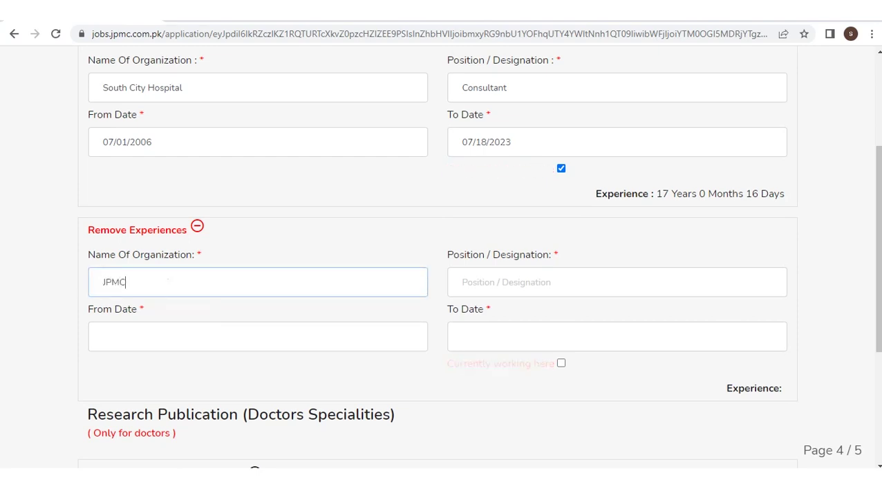
key(Tab)
text(CO)
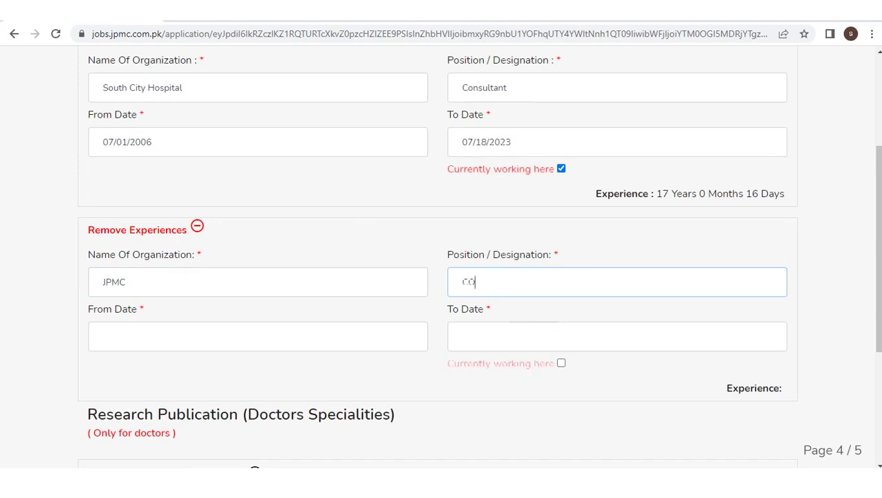
key(BackSpace)
text(onsultant)
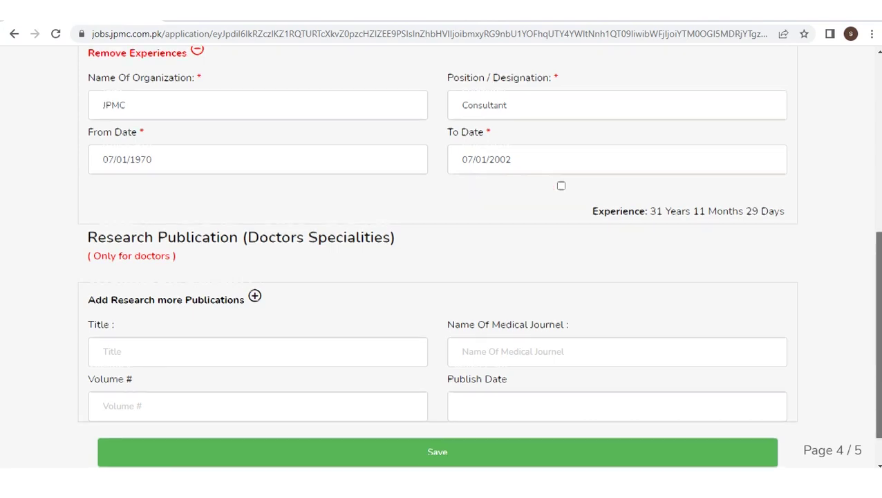
scroll(479, 256, down, 1)
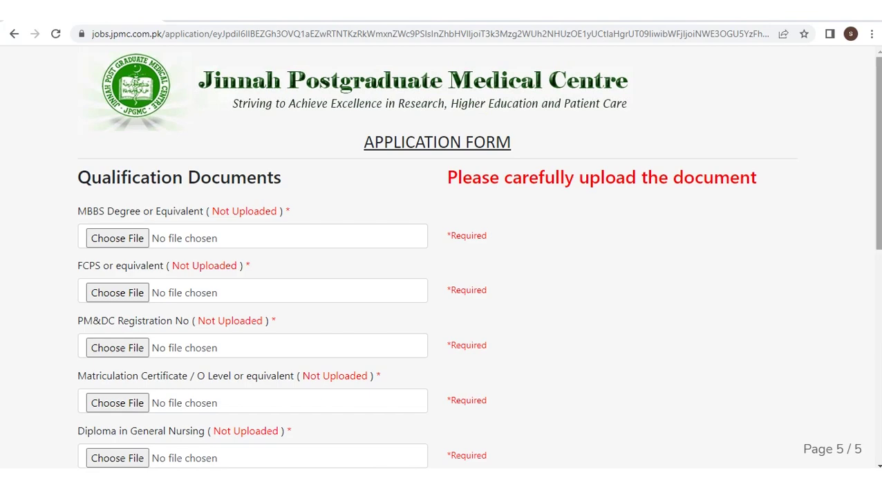
Upload the pic image as the MBBS degree document, replacing the first file chosen.
scroll(474, 258, down, 3)
scroll(475, 258, up, 3)
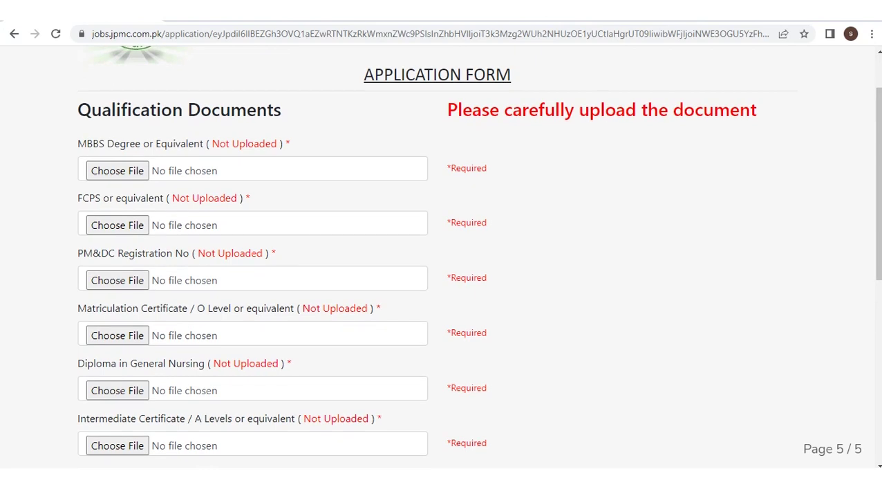
scroll(441, 257, up, 1)
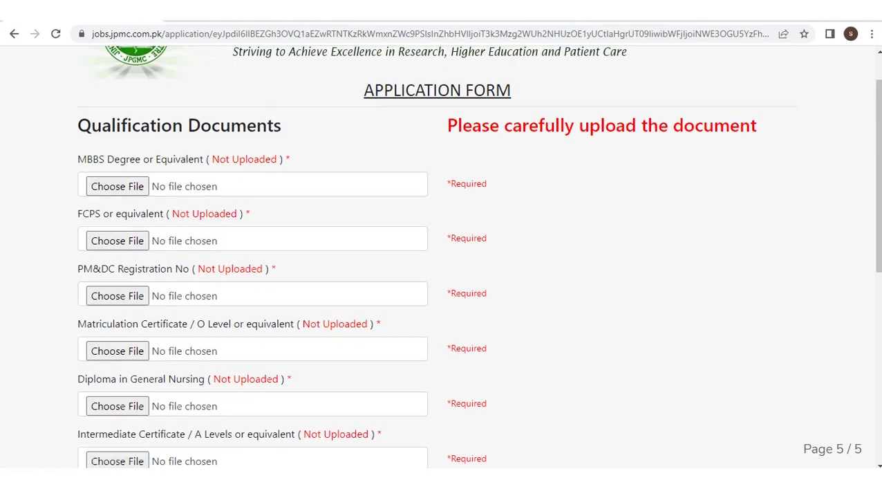
click(116, 186)
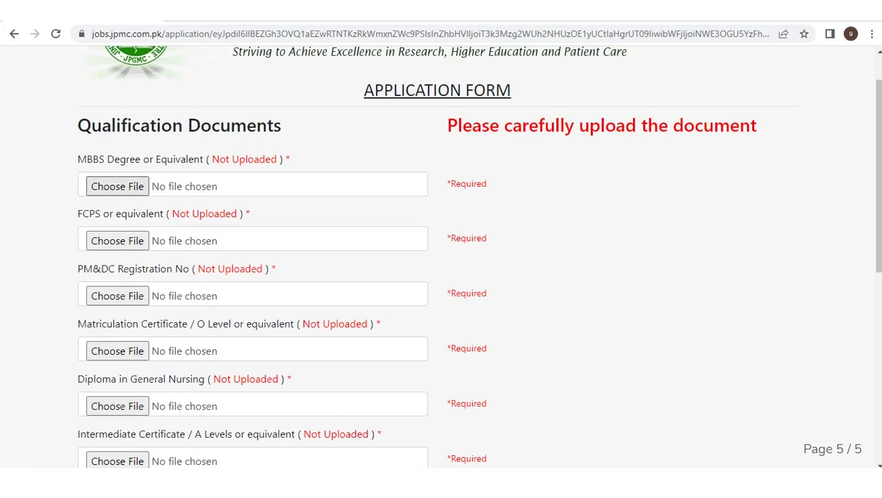
click(151, 147)
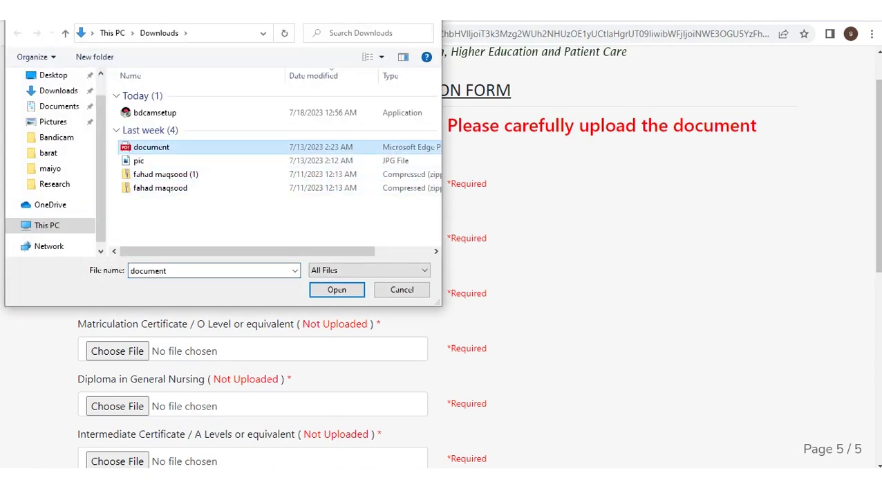
click(337, 289)
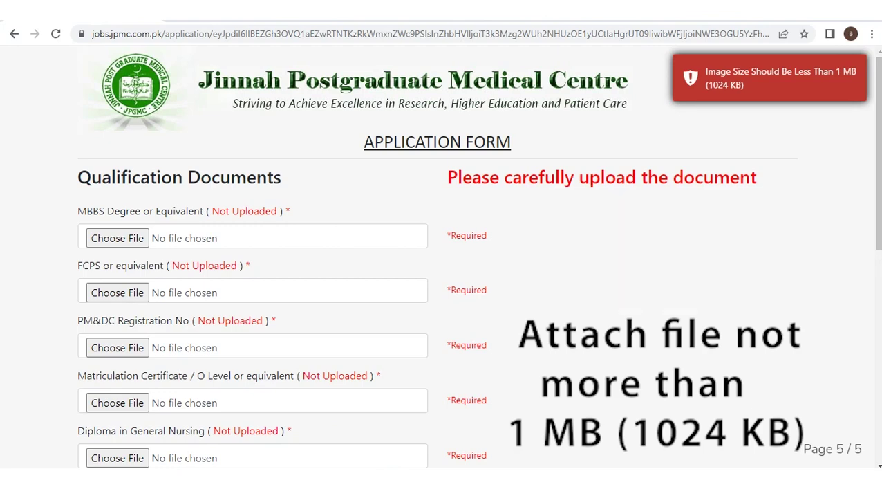
click(117, 238)
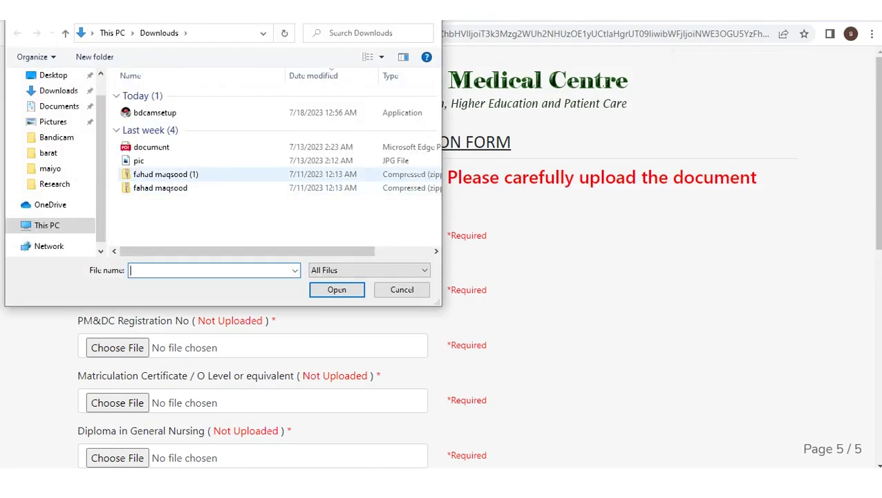
click(139, 160)
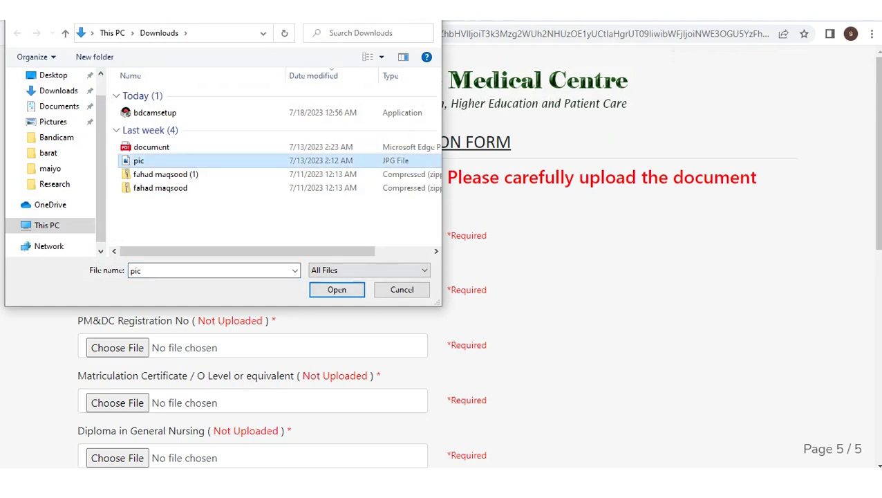
key(Return)
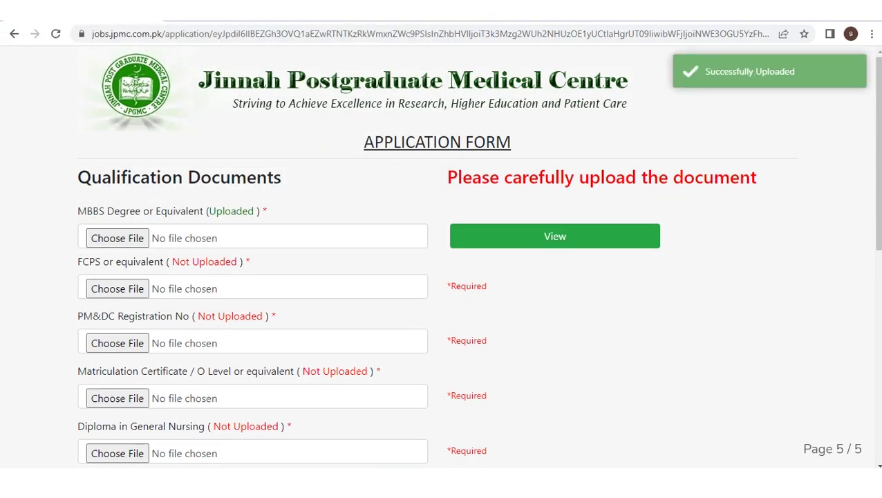
Upload the pic image as the FCPS document and finish the form.
click(118, 288)
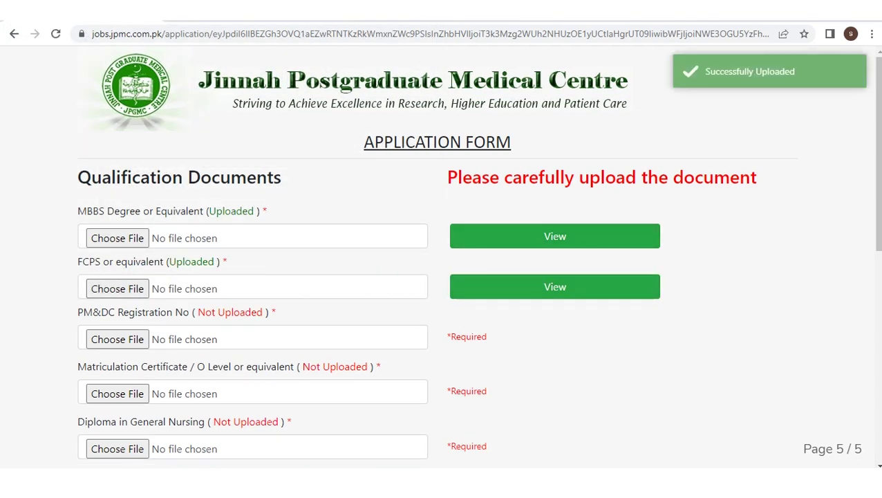
scroll(441, 277, down, 4)
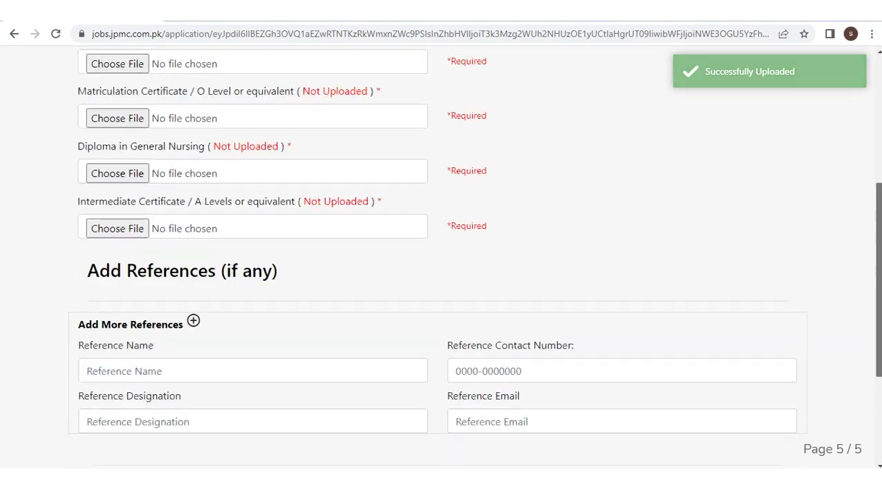
scroll(441, 277, down, 2)
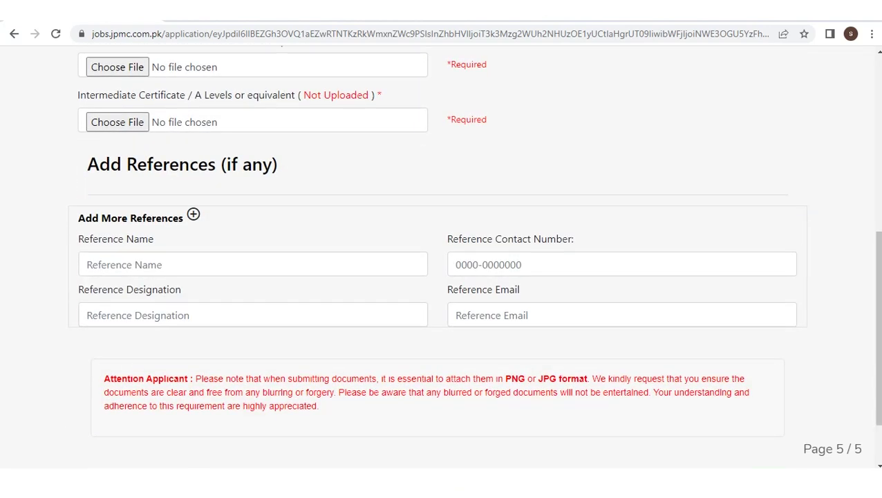
drag(505, 379, 518, 379)
scroll(442, 263, down, 1)
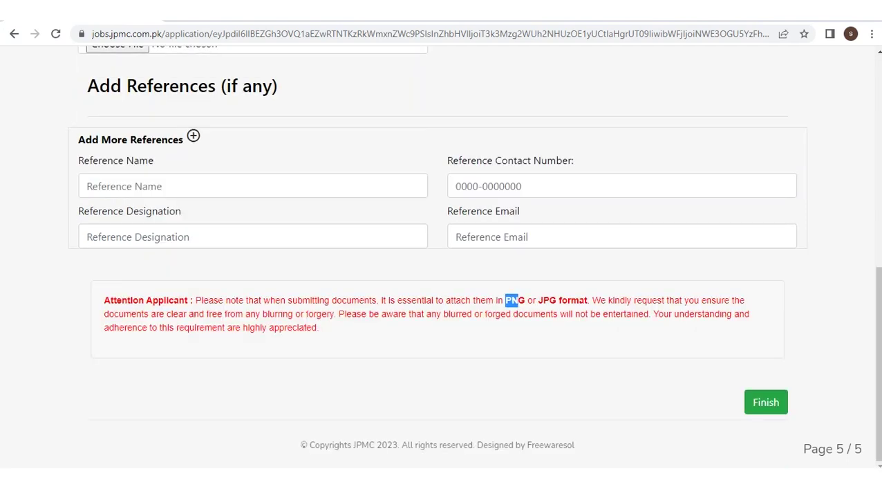
click(765, 401)
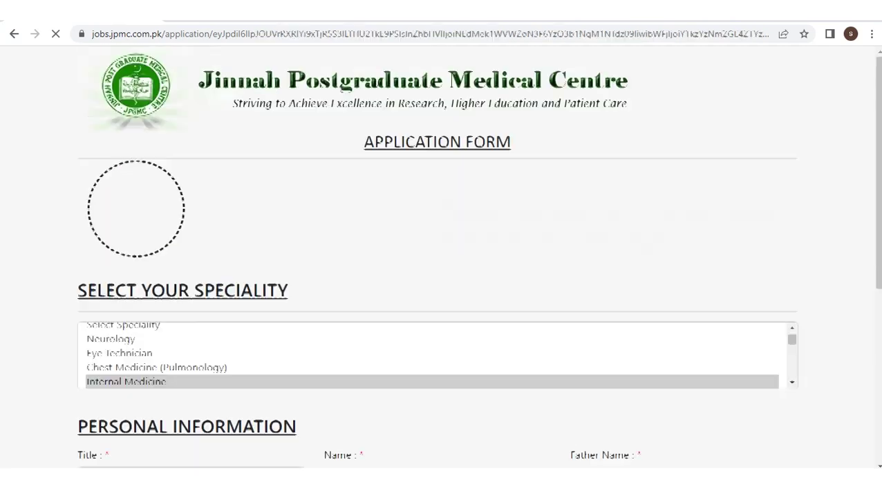
Look over the completed application on the review page and submit it.
scroll(443, 276, down, 1)
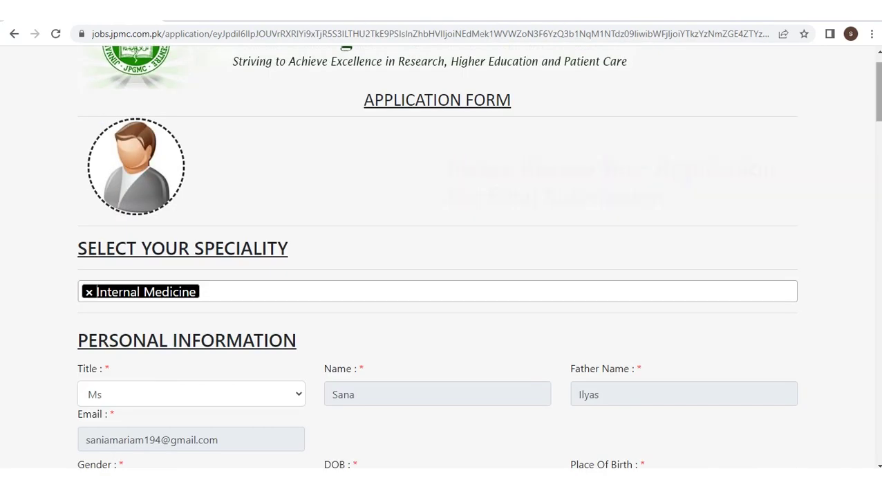
scroll(443, 277, down, 1)
scroll(442, 277, down, 4)
scroll(443, 276, up, 2)
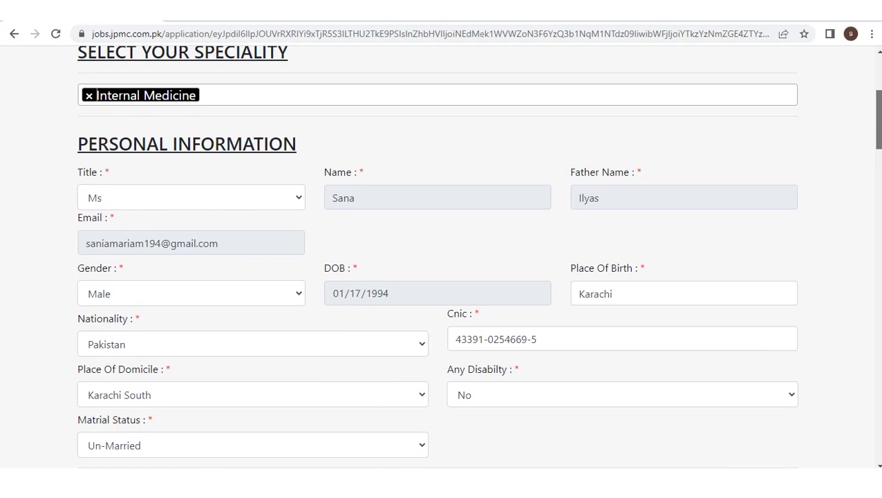
scroll(442, 276, down, 10)
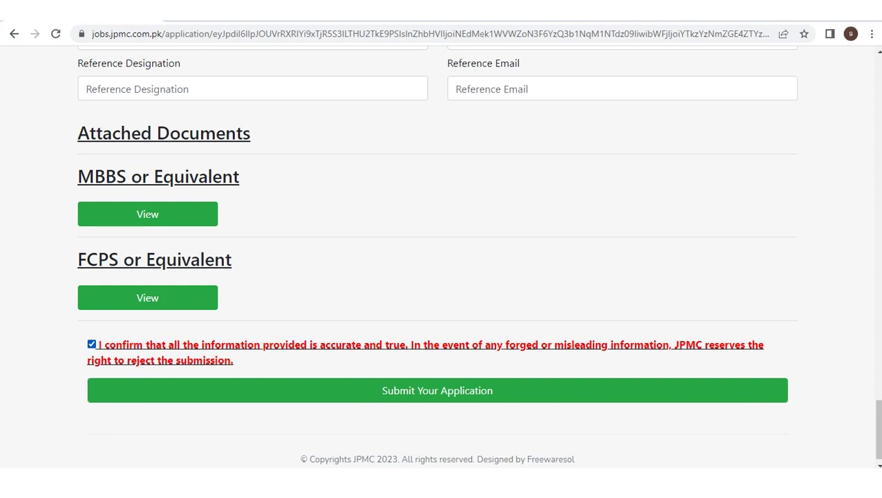
key(Tab)
key(Return)
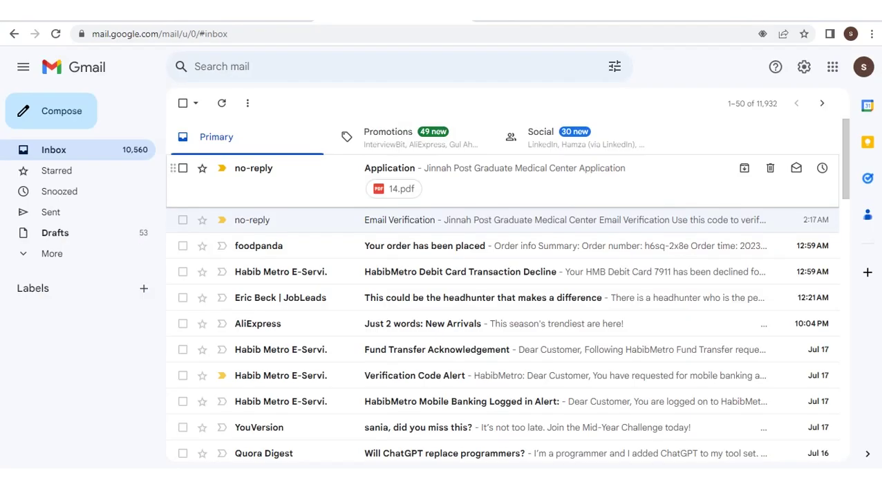
Open the Application email in Gmail and preview its 14.pdf attachment.
click(495, 168)
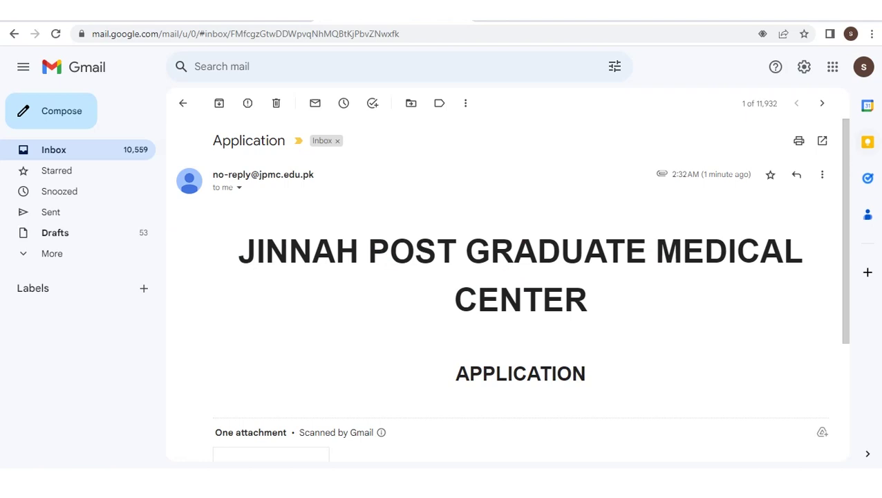
scroll(504, 290, down, 3)
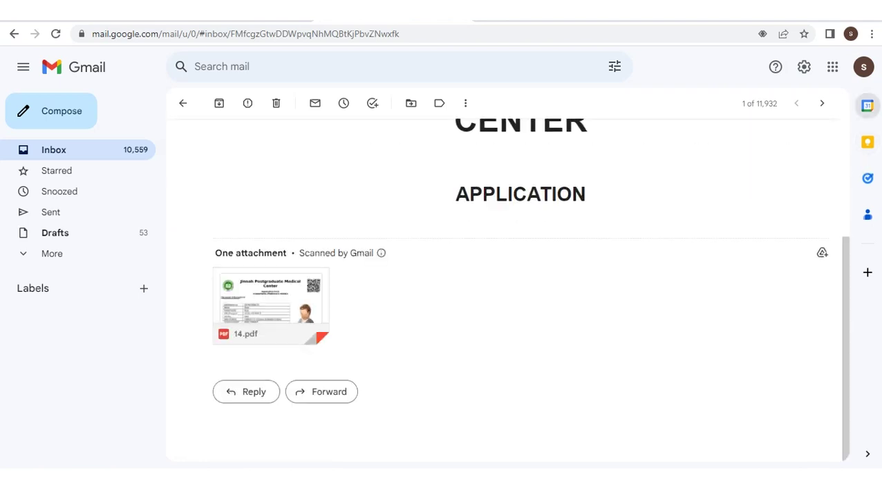
click(271, 294)
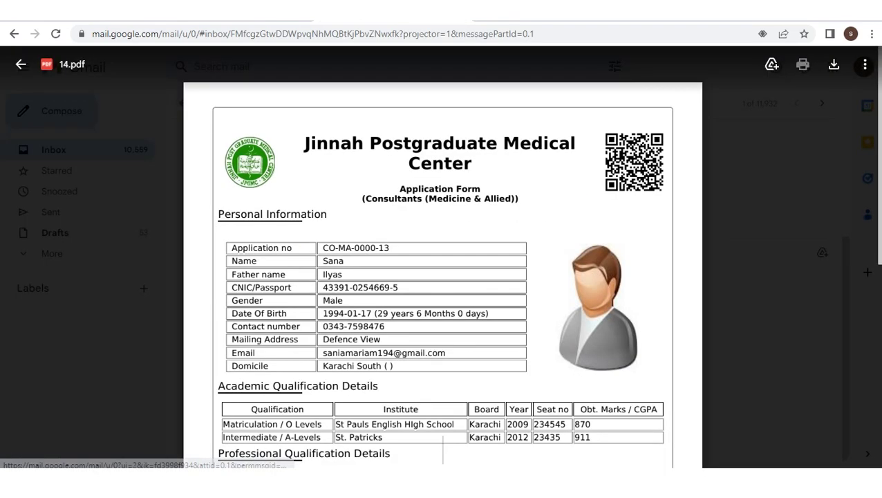